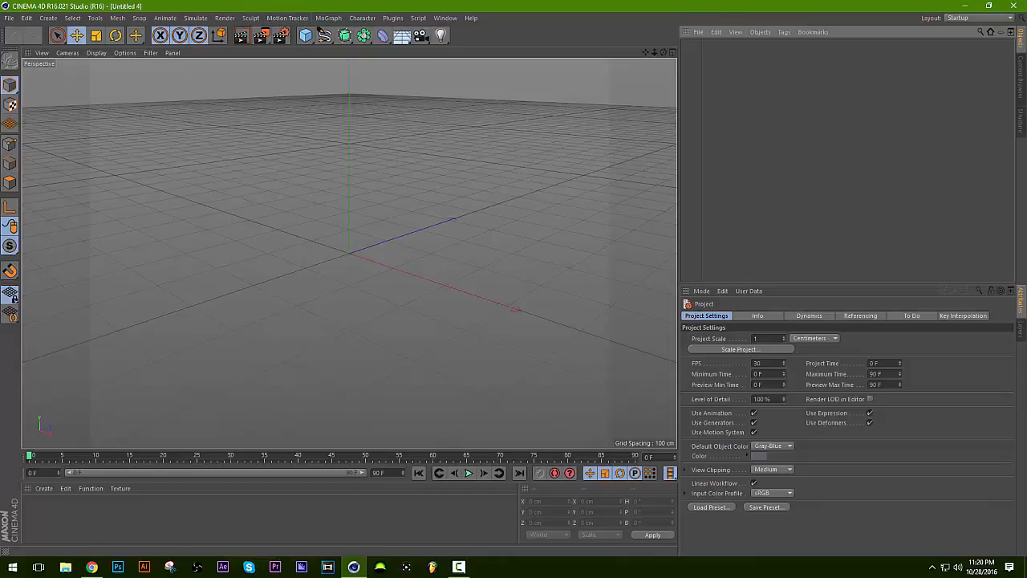
# Switch to Chrome and look through the "cinema 4d tutorials" image results, including the enlarged STAY FROSTY picture.
pyautogui.click(92, 567)
pyautogui.moveTo(923, 5); pyautogui.dragTo(1026, 120)
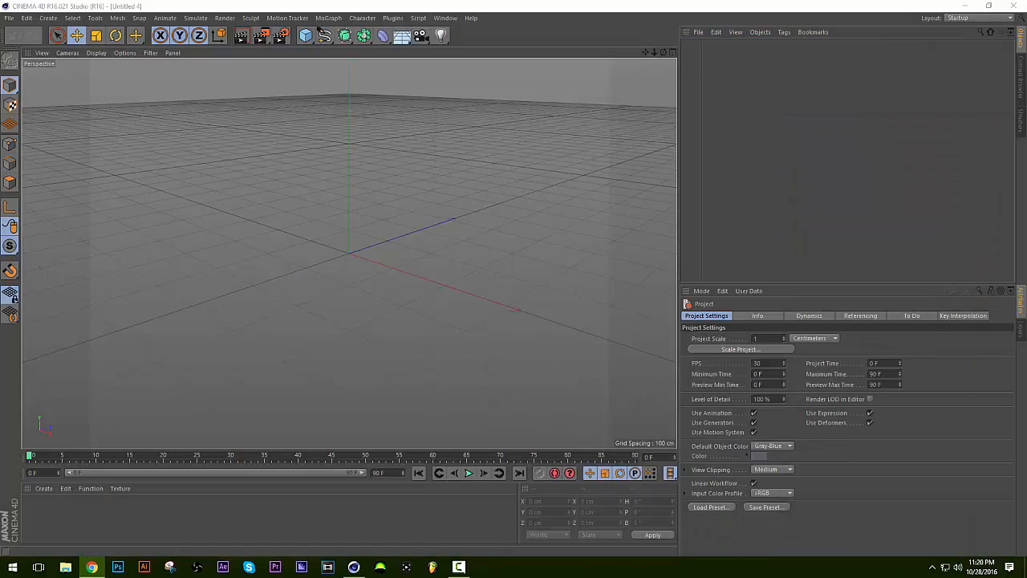
pyautogui.moveTo(1026, 80); pyautogui.dragTo(454, 1)
pyautogui.scroll(-7, 465, 241)
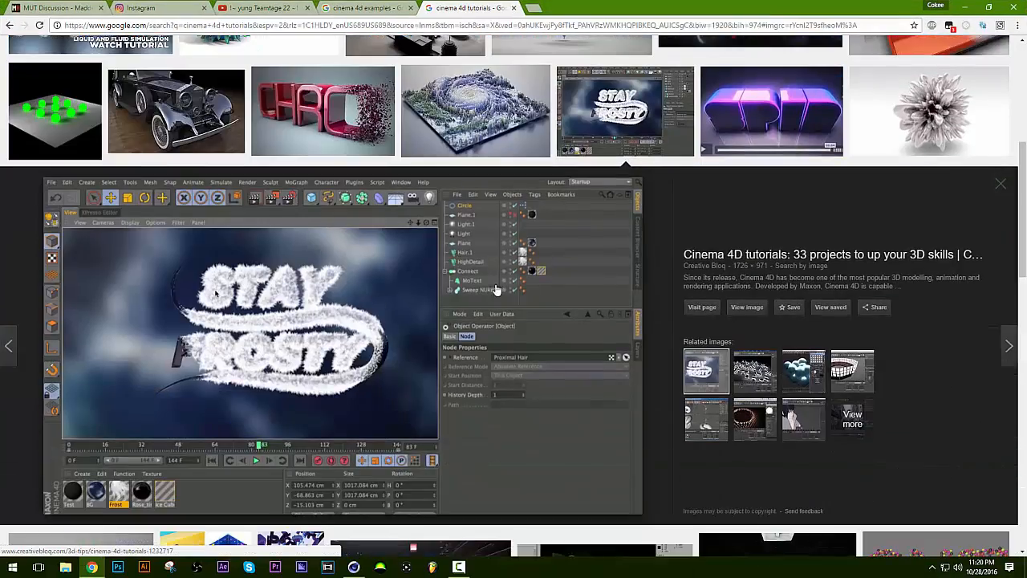
pyautogui.scroll(-5, 592, 281)
pyautogui.scroll(7, 520, 341)
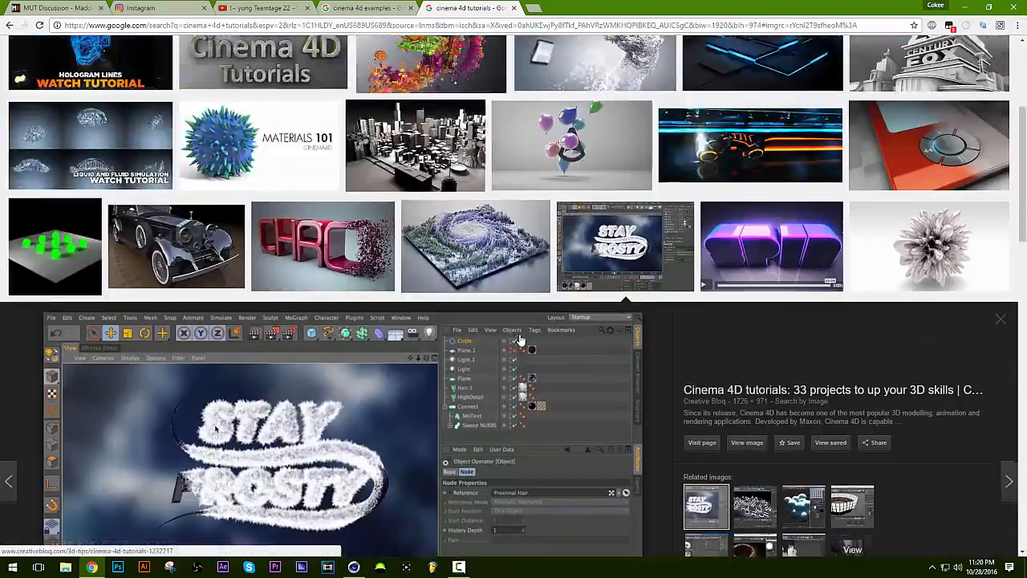
pyautogui.scroll(3, 520, 341)
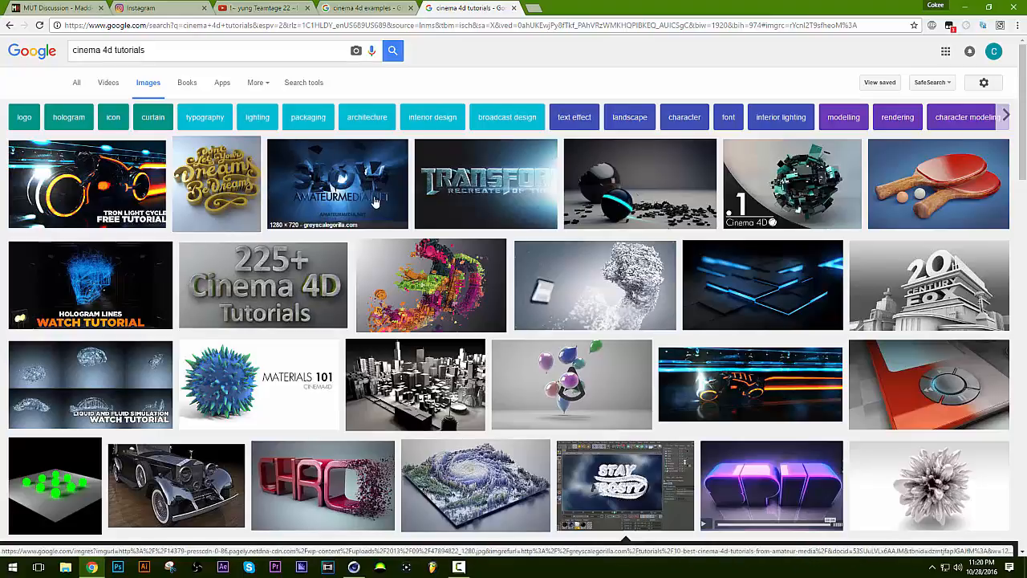
pyautogui.click(625, 481)
pyautogui.scroll(-5, 489, 275)
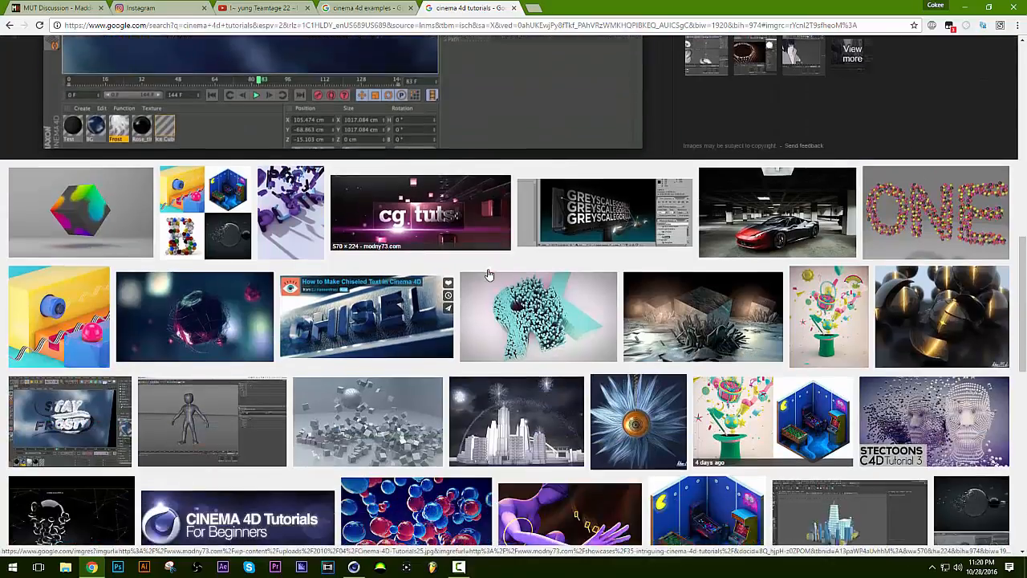
pyautogui.scroll(-3, 488, 275)
pyautogui.scroll(8, 489, 273)
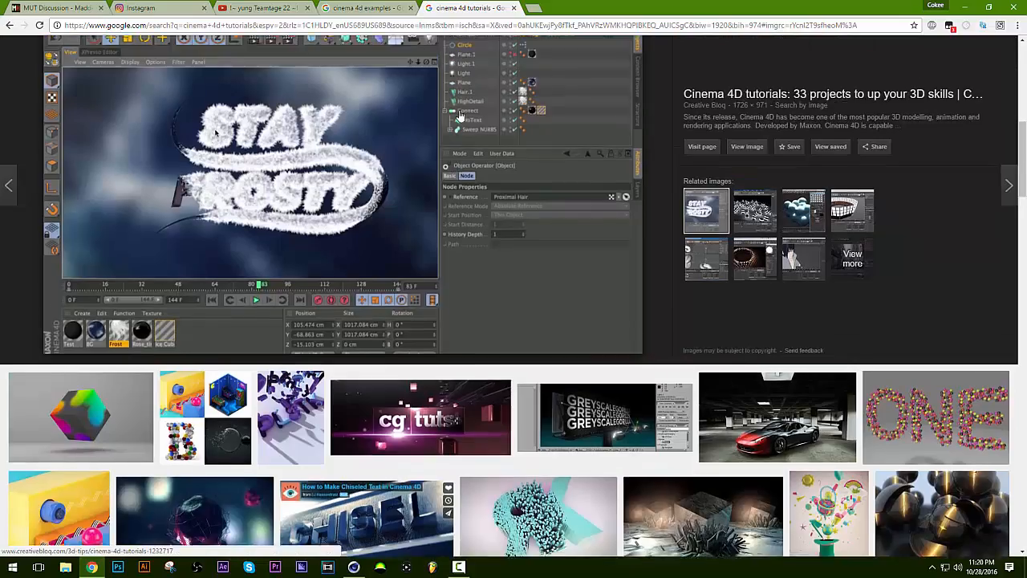
# Switch to the "cinema 4d examples" image results and enlarge the Xplode Sample and the Sound Effector Animation Example pictures.
pyautogui.click(373, 7)
pyautogui.scroll(-6, 454, 380)
pyautogui.scroll(10, 454, 384)
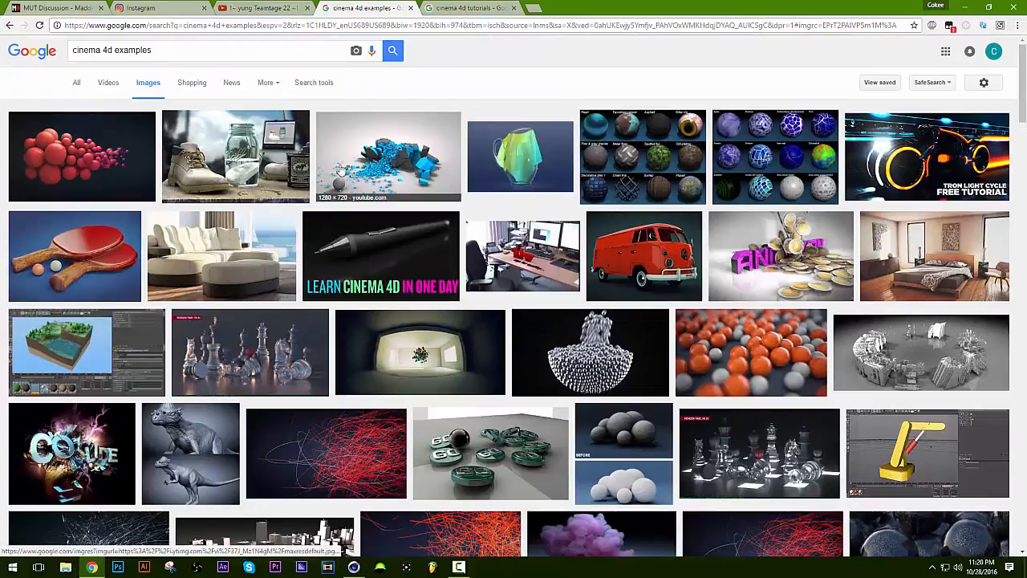
pyautogui.click(385, 160)
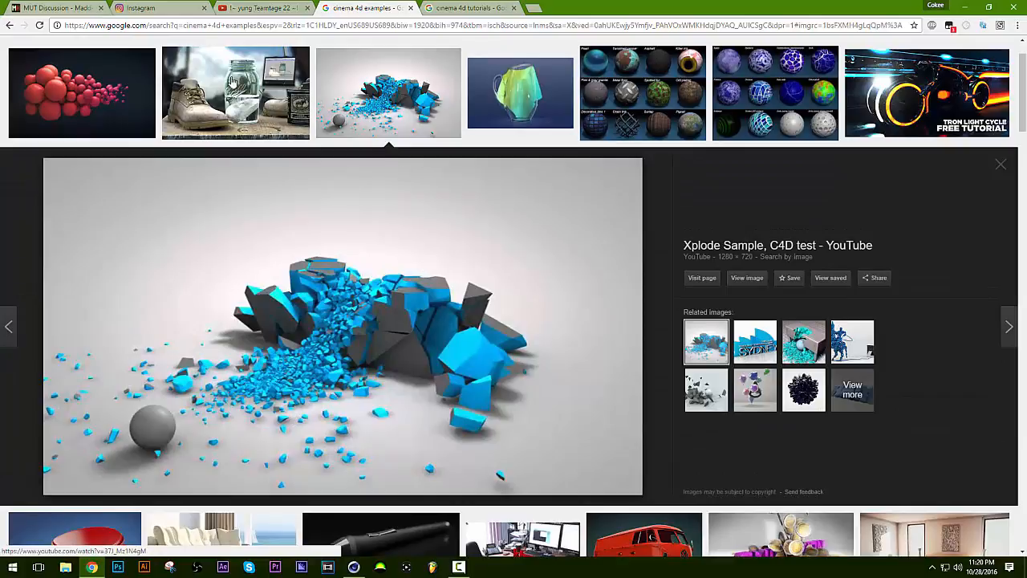
pyautogui.click(80, 92)
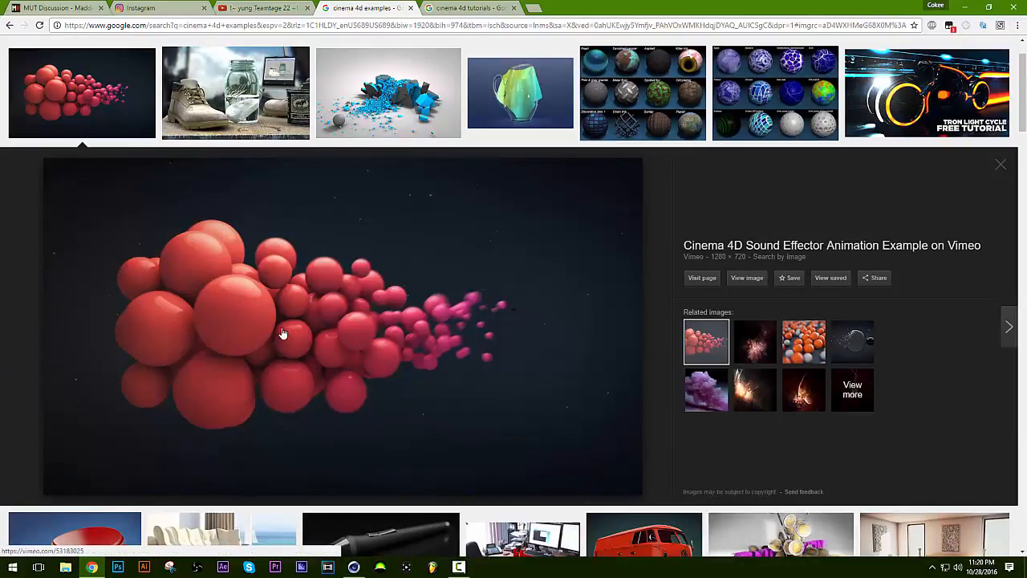
# Examine the enlarged Sound Effector picture and the further example renders below it.
pyautogui.scroll(-2, 313, 341)
pyautogui.scroll(3, 294, 294)
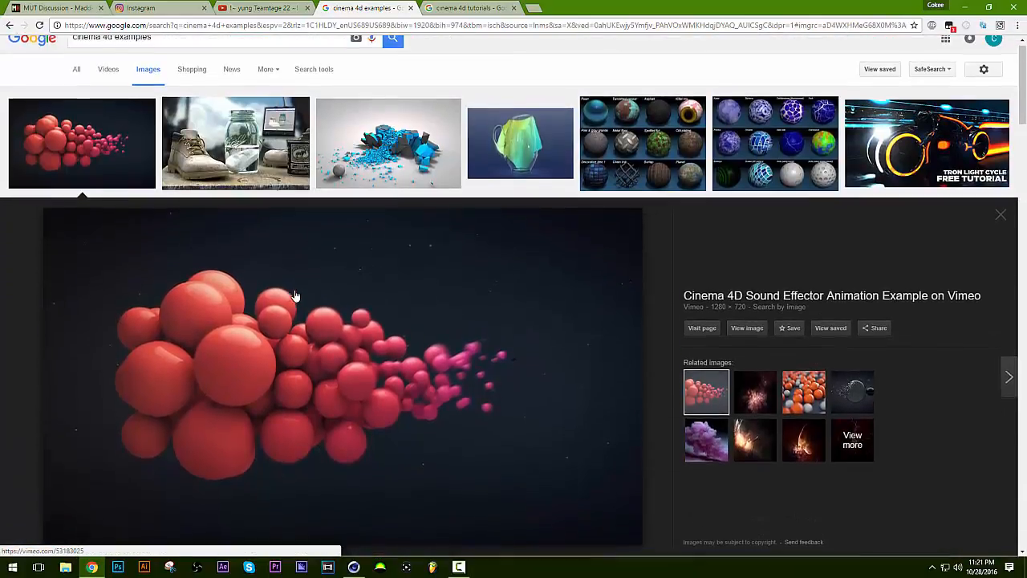
pyautogui.scroll(-3, 294, 295)
pyautogui.scroll(1, 295, 265)
pyautogui.scroll(1, 297, 229)
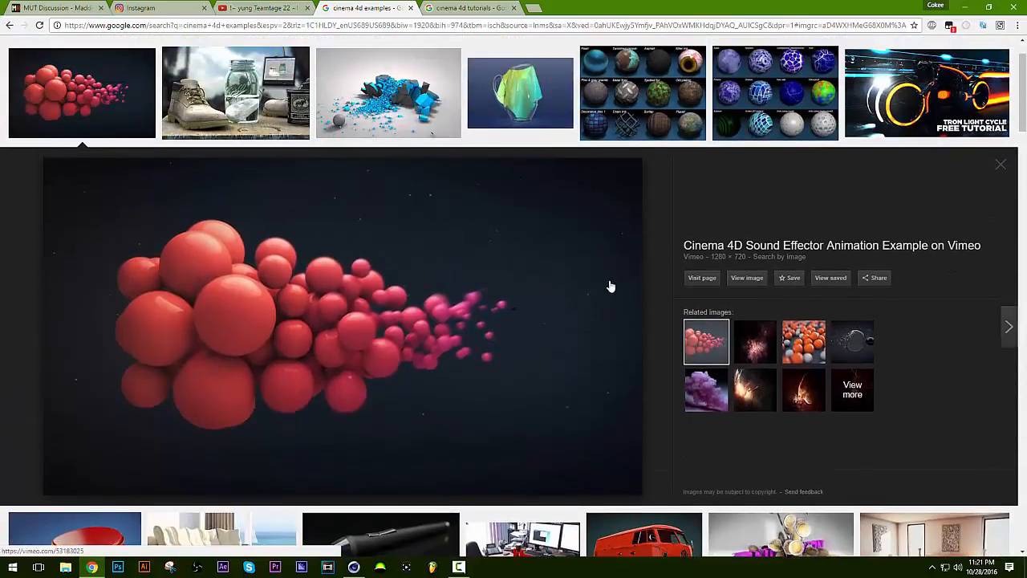
pyautogui.scroll(-6, 811, 192)
pyautogui.scroll(-5, 810, 193)
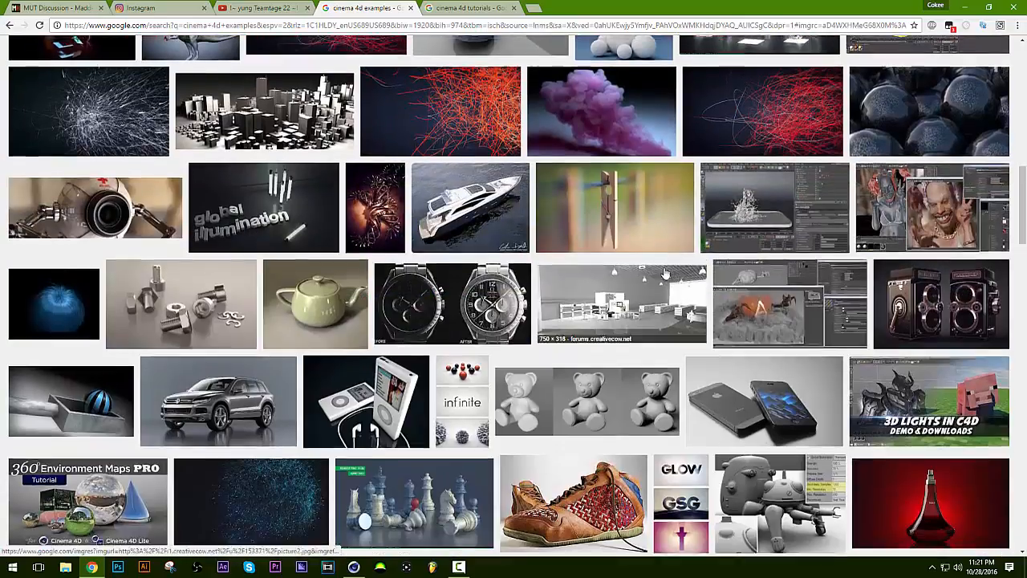
pyautogui.scroll(10, 527, 240)
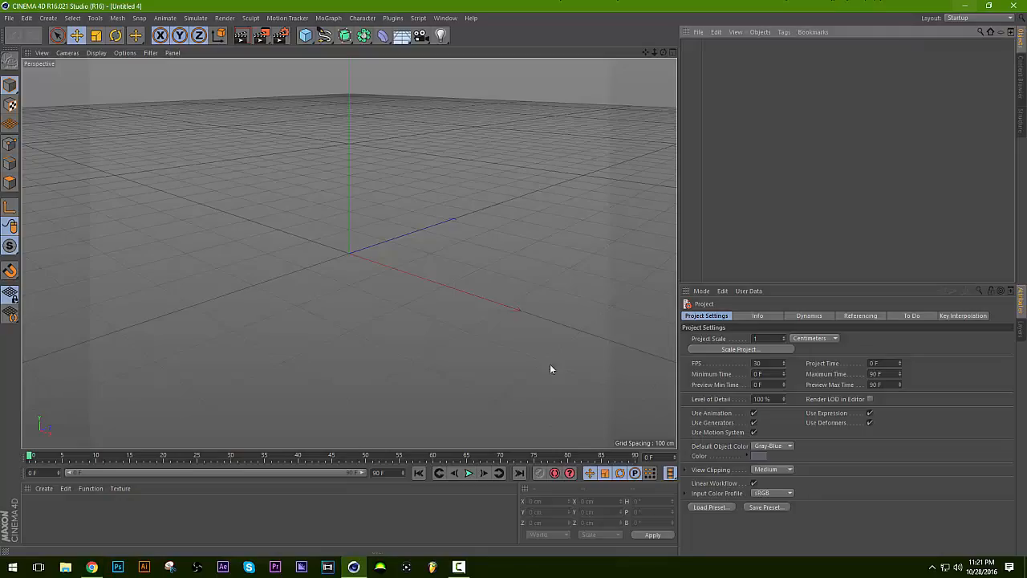
# Return to Cinema 4D and bring up the open LIGHTROOM.c4d project.
pyautogui.click(965, 7)
pyautogui.click(445, 17)
pyautogui.click(476, 280)
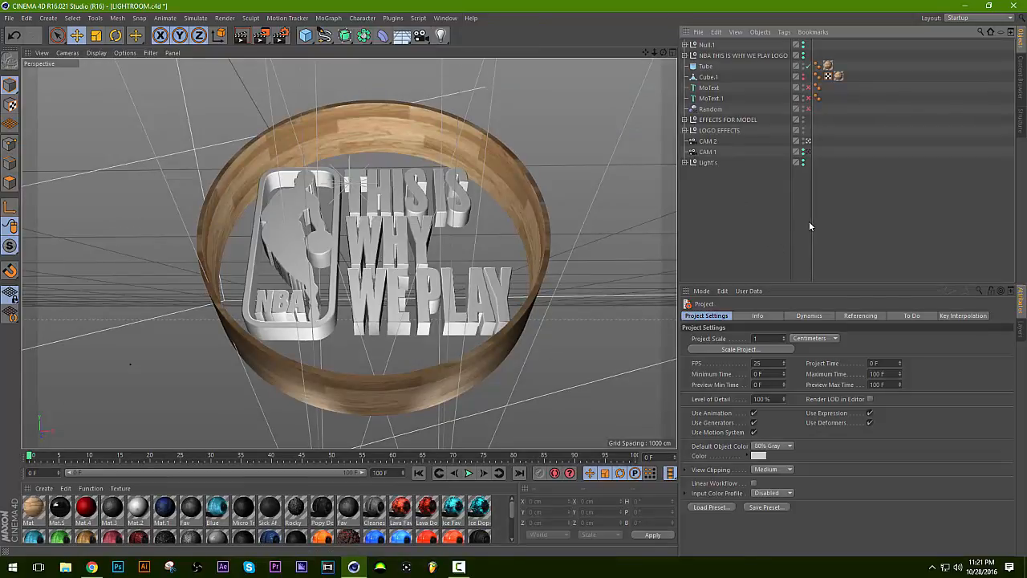
# Examine the properties of the Cube.1, MoText.1 and Tube objects in the NBA logo scene, leaving nothing selected.
pyautogui.click(709, 97)
pyautogui.click(709, 76)
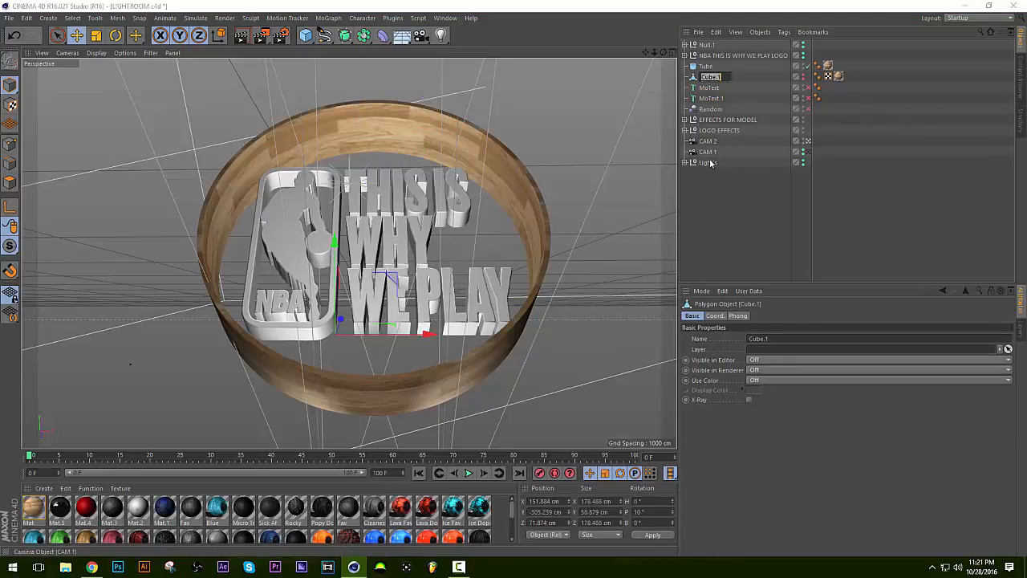
pyautogui.click(709, 98)
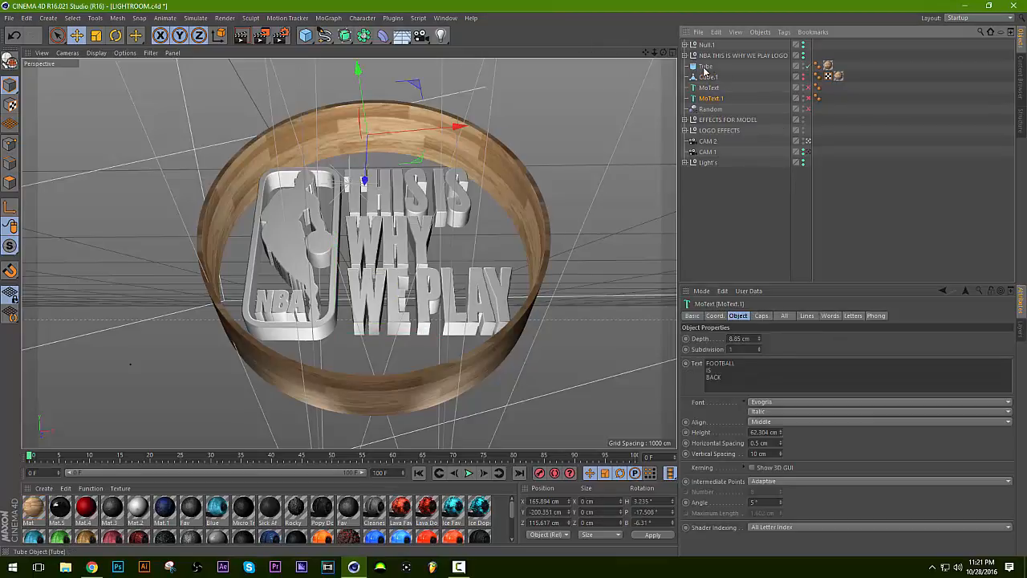
pyautogui.click(704, 67)
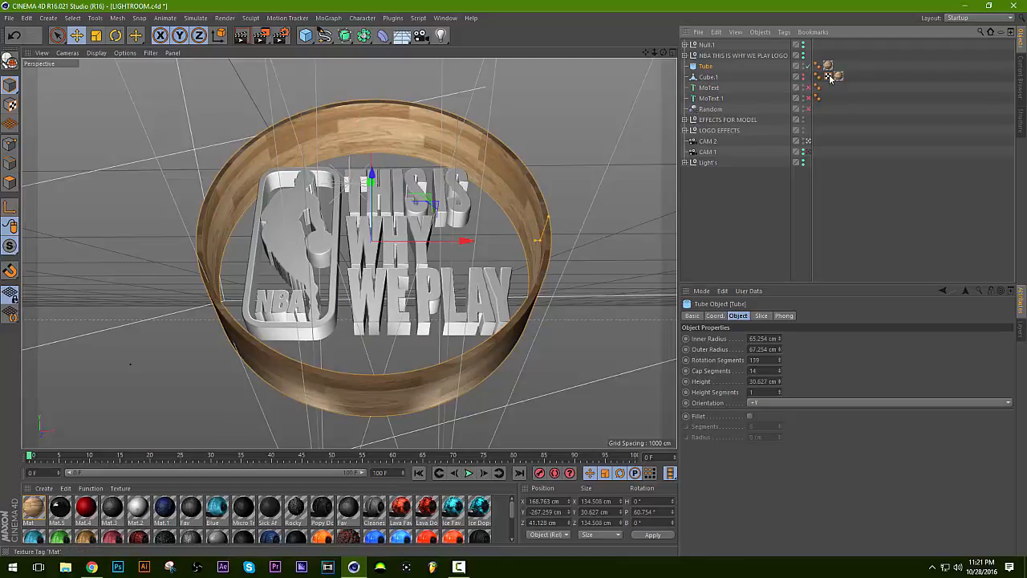
pyautogui.click(710, 98)
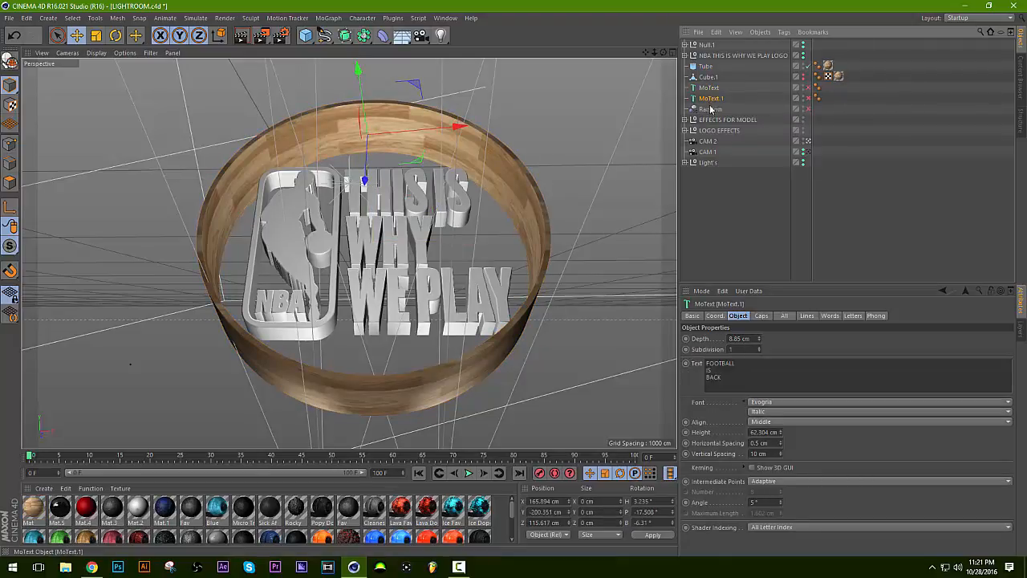
pyautogui.click(724, 257)
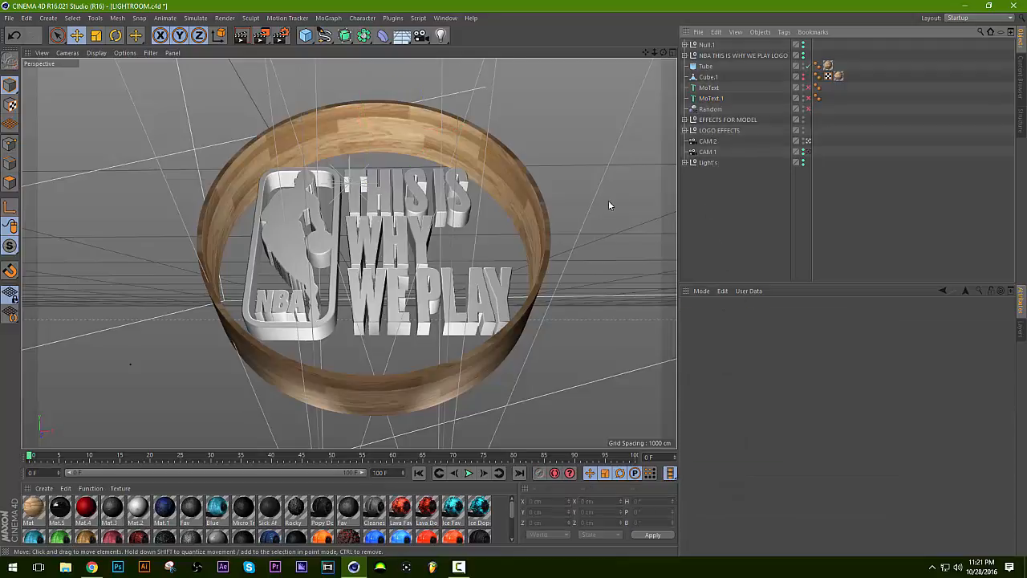
# Switch back to the empty Untitled 4 project.
pyautogui.click(445, 17)
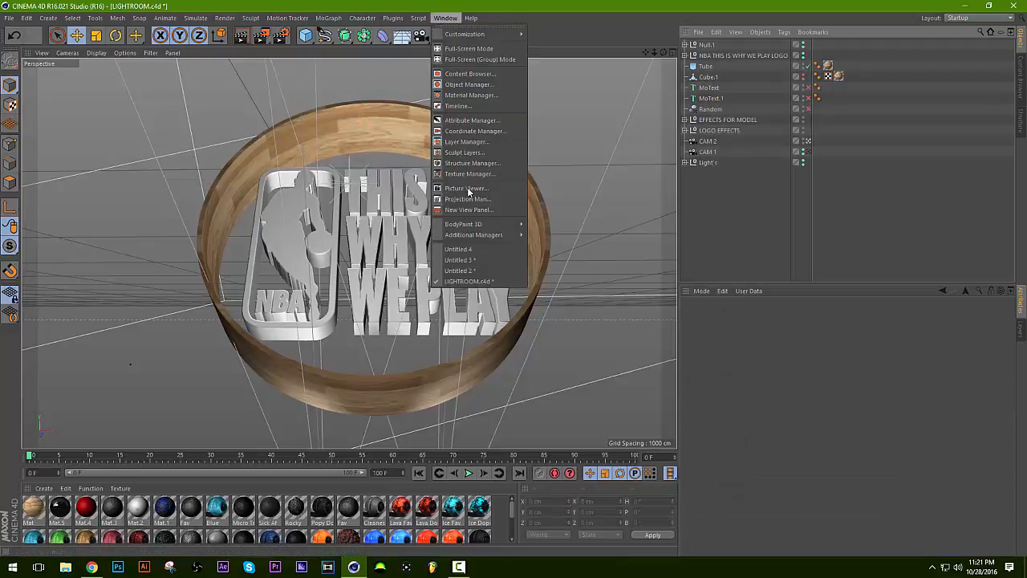
pyautogui.click(473, 249)
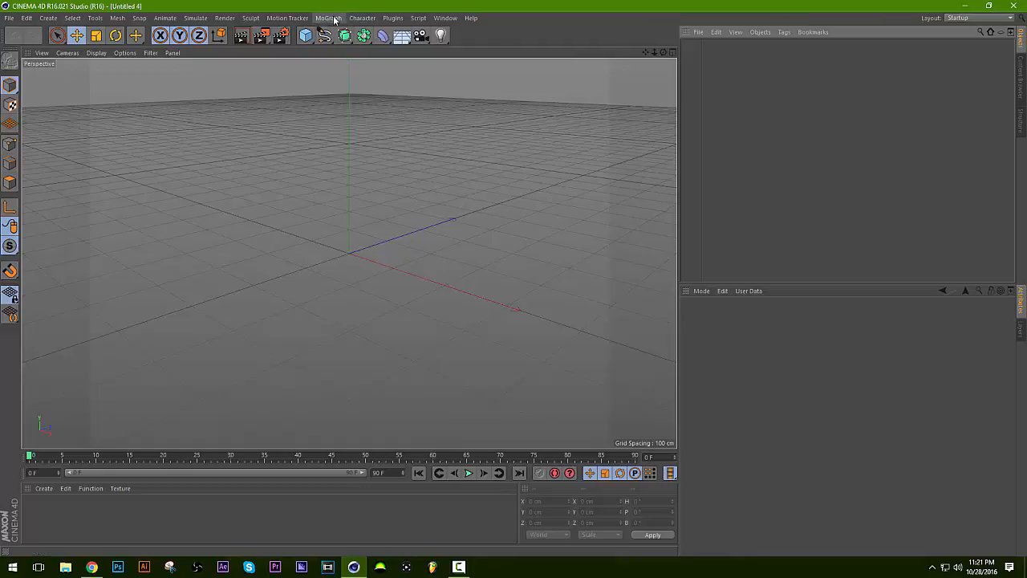
pyautogui.click(9, 18)
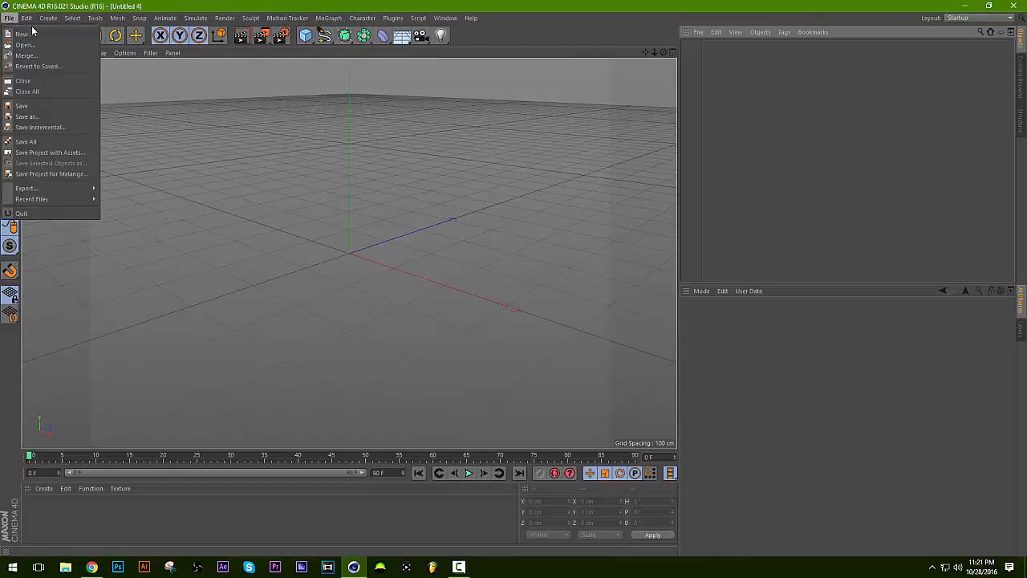
# Add a MoText object to the scene and set its depth to 53 cm.
pyautogui.moveTo(329, 21)
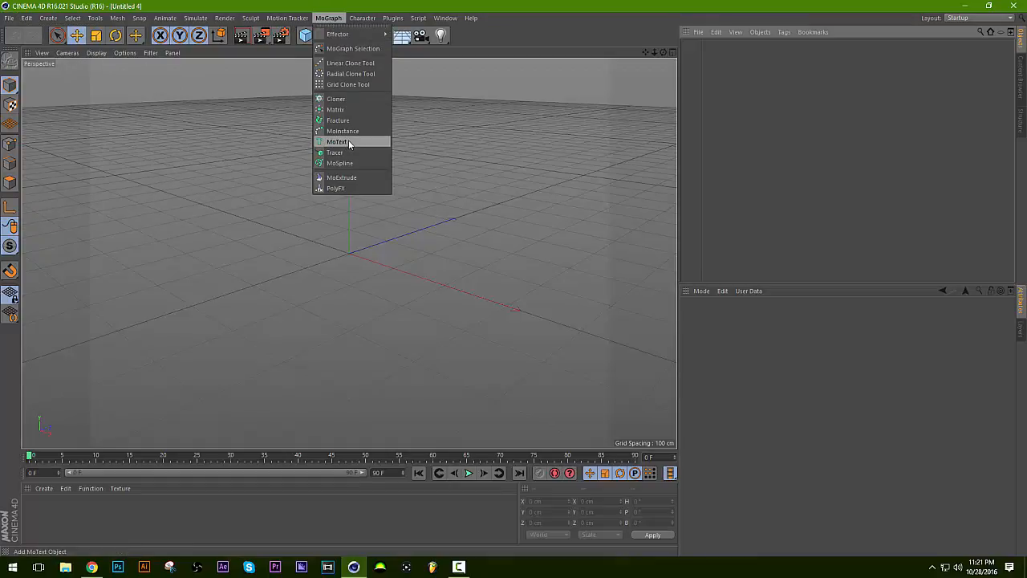
pyautogui.click(336, 22)
pyautogui.click(336, 24)
pyautogui.click(337, 142)
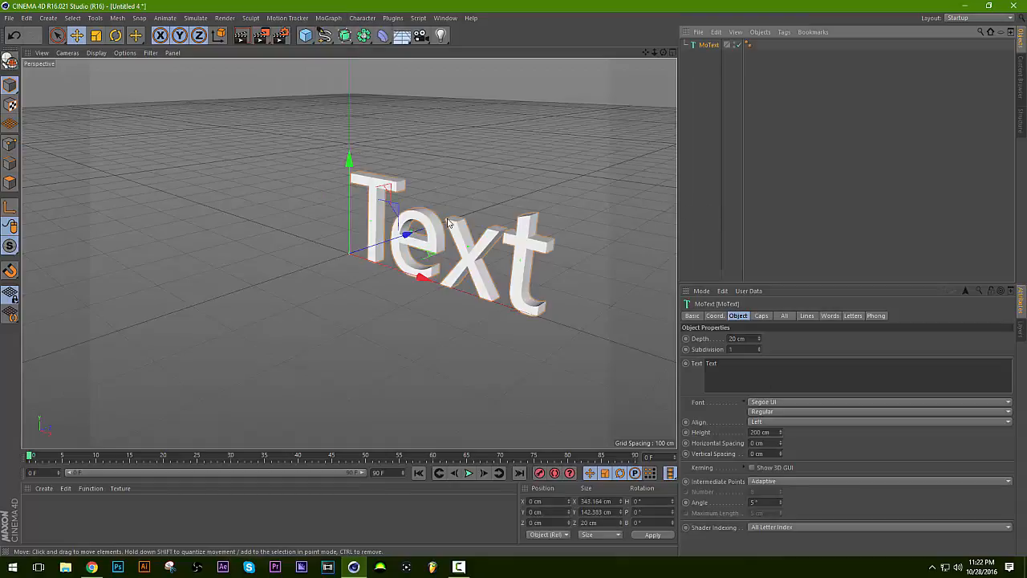
pyautogui.click(725, 365)
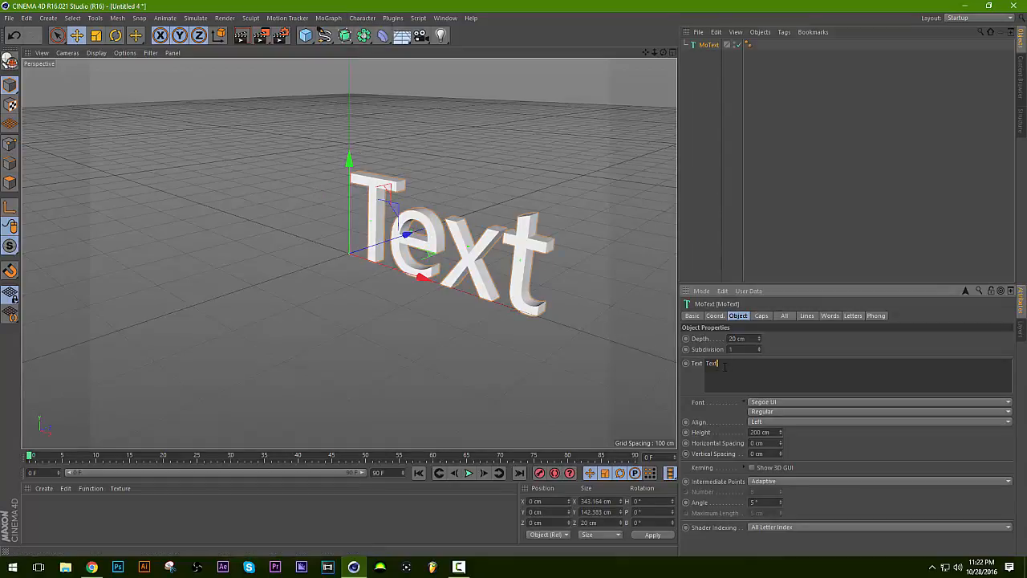
pyautogui.moveTo(759, 338)
pyautogui.mouseDown()
pyautogui.moveTo(759, 291)
pyautogui.moveTo(759, 331)
pyautogui.mouseUp()
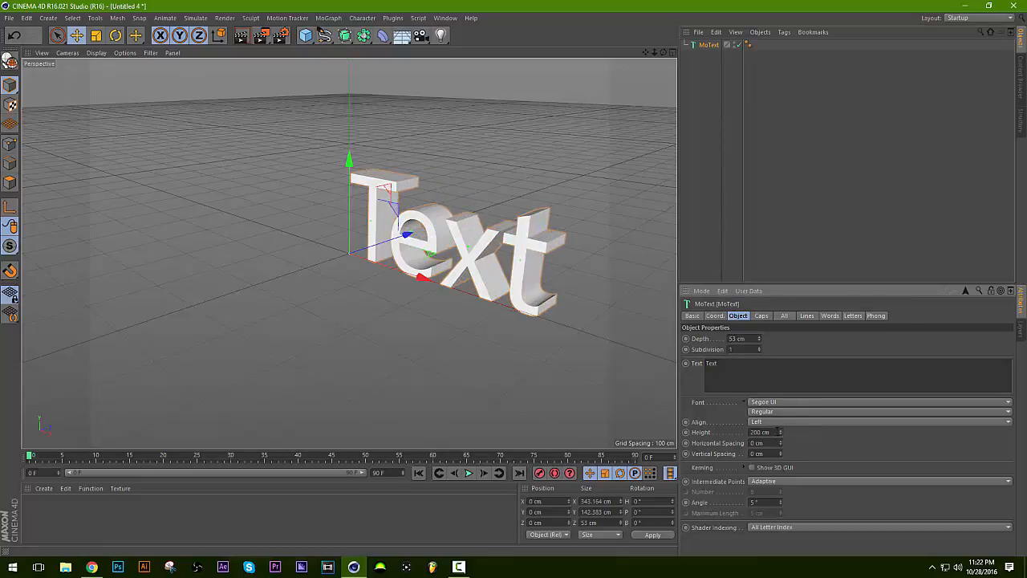
# Set both the start and end caps of the MoText object to Fillet Cap.
pyautogui.click(760, 317)
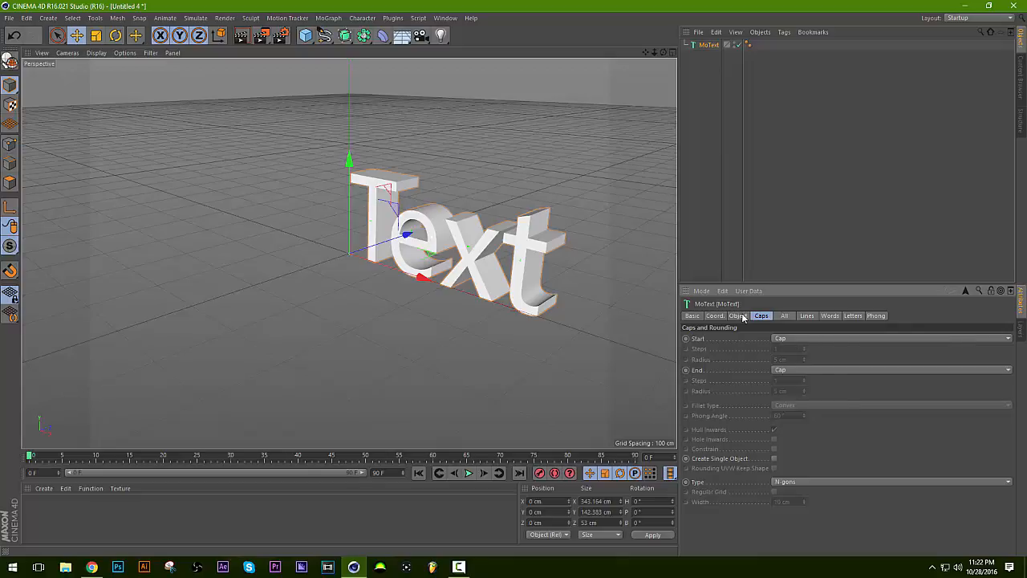
pyautogui.click(785, 338)
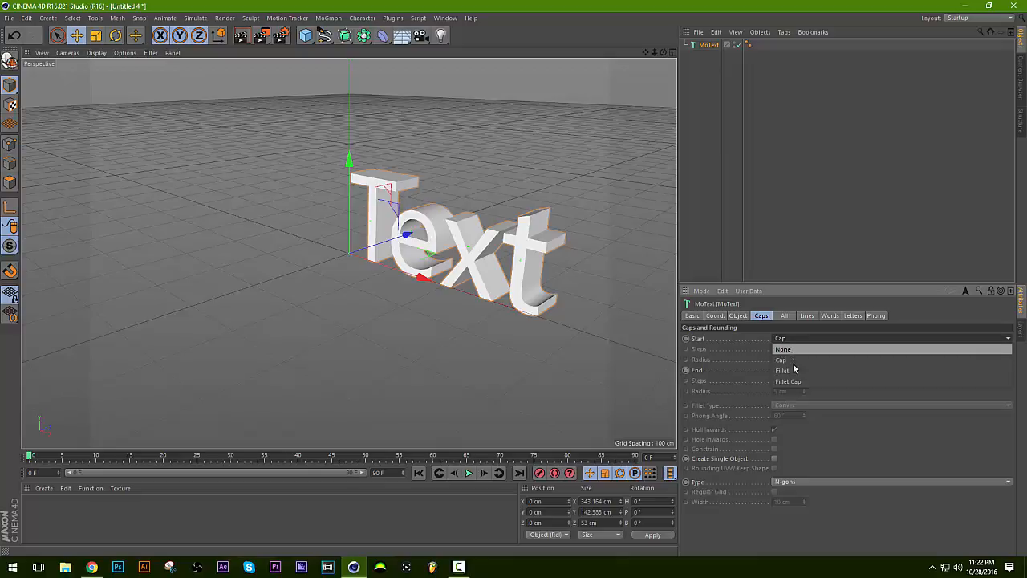
pyautogui.click(788, 357)
pyautogui.click(792, 339)
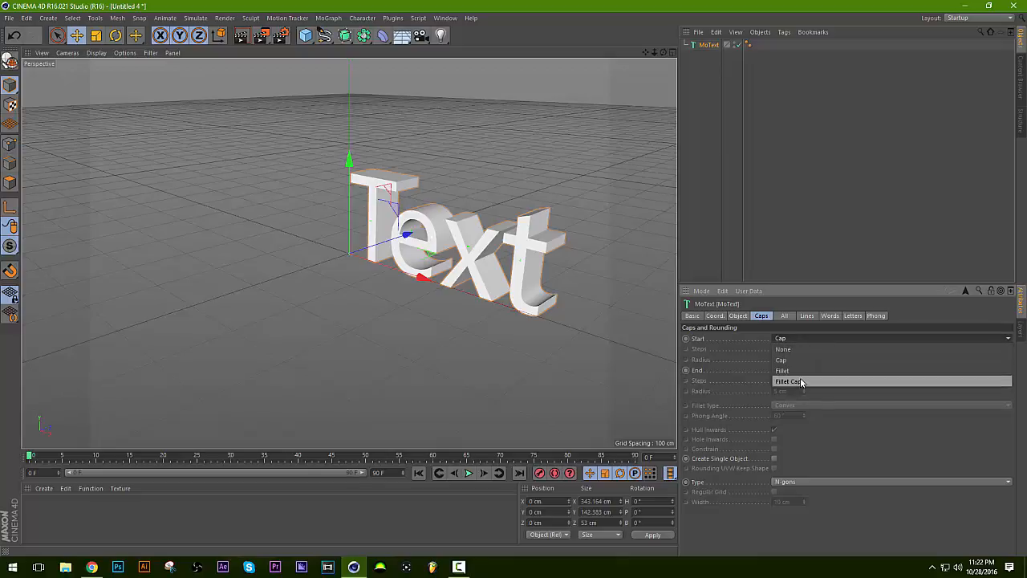
pyautogui.click(798, 380)
pyautogui.click(800, 371)
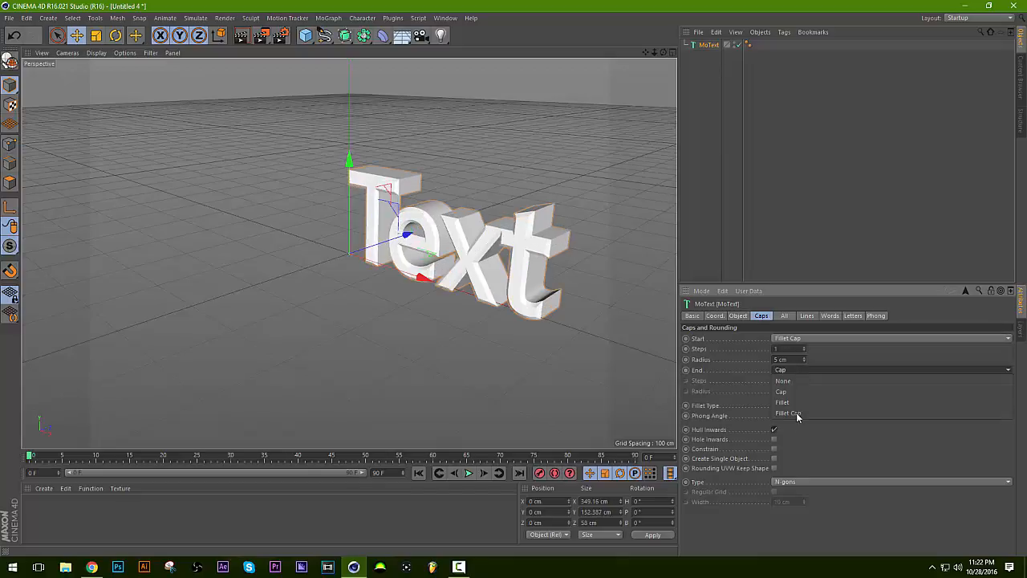
pyautogui.click(797, 412)
# Set the start radius to 3 cm and the end radius to 7 cm, and change the start cap to Fillet.
pyautogui.moveTo(804, 359); pyautogui.dragTo(804, 363)
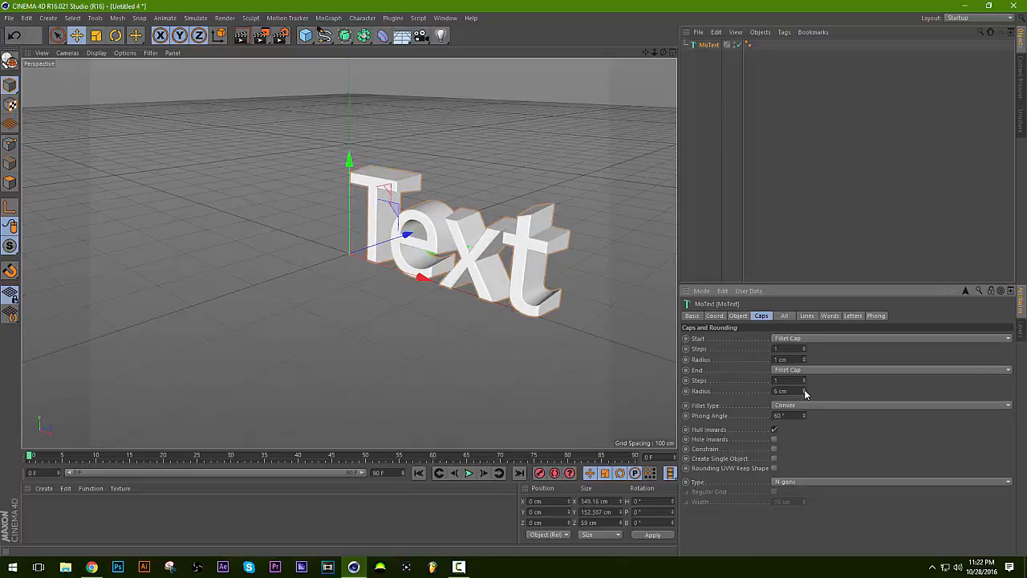
pyautogui.moveTo(806, 393); pyautogui.dragTo(804, 357)
pyautogui.click(796, 338)
pyautogui.click(797, 372)
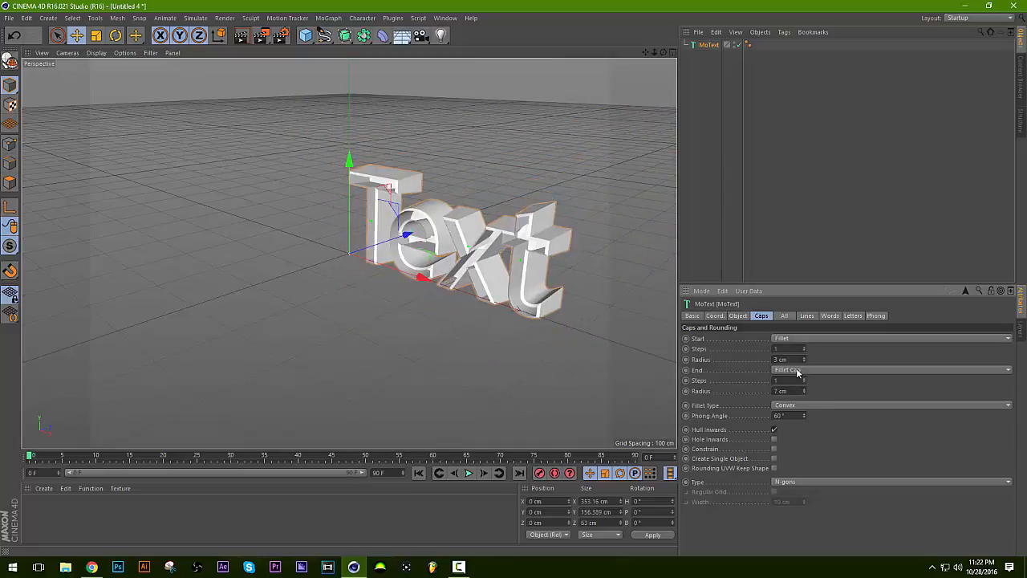
# Examine the open front faces of the text from a low frontal angle with the whole word in view.
pyautogui.moveTo(664, 52); pyautogui.dragTo(795, 48)
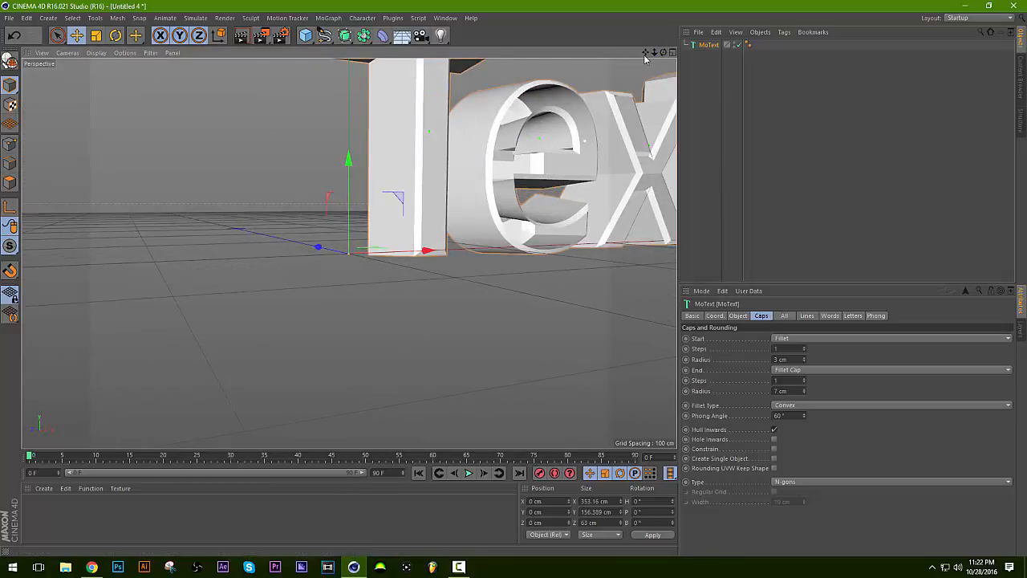
pyautogui.moveTo(645, 53); pyautogui.dragTo(443, 245)
pyautogui.moveTo(350, 253); pyautogui.dragTo(349, 253)
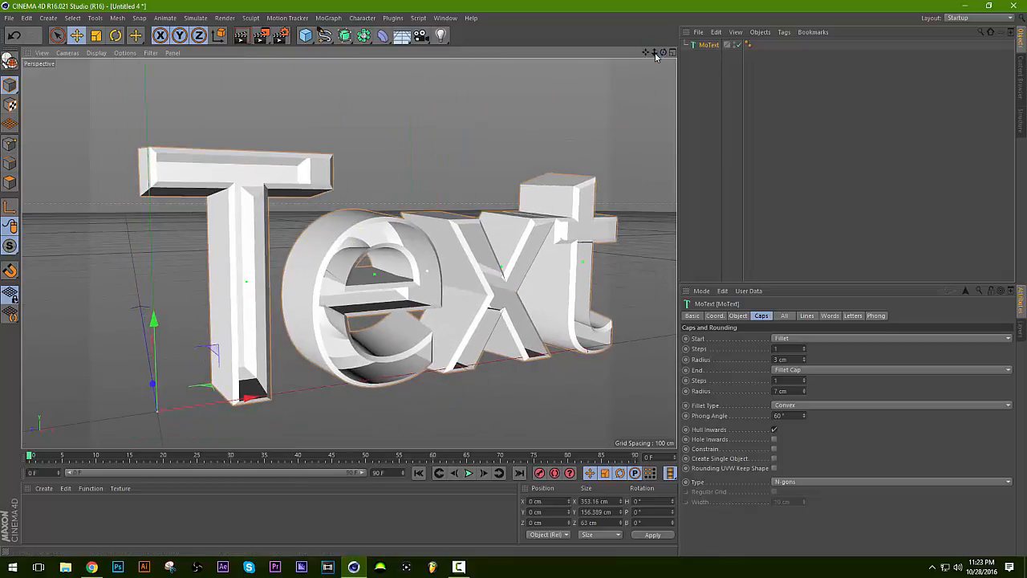
pyautogui.moveTo(654, 53); pyautogui.dragTo(630, 55)
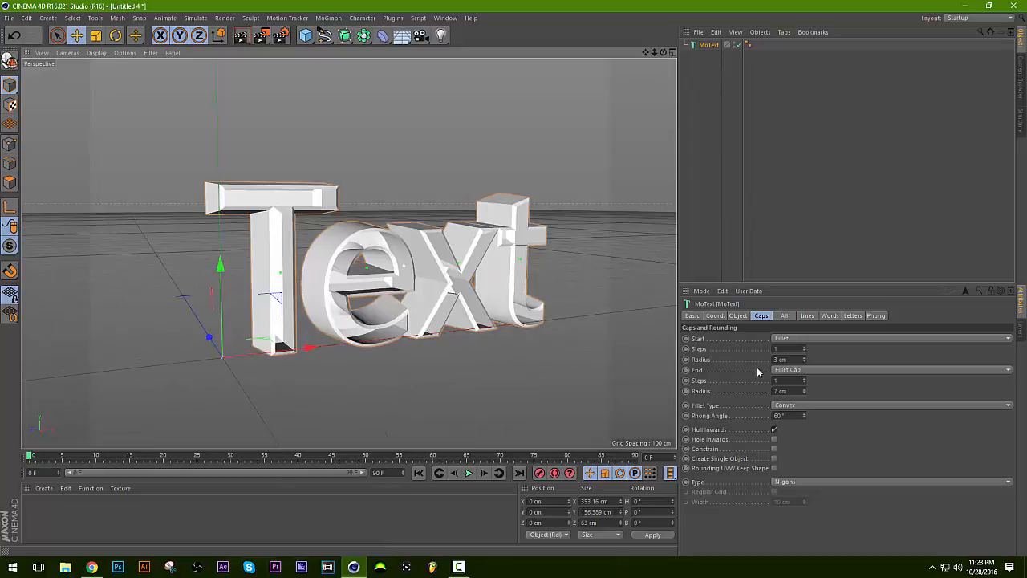
# Change the text's start cap back to Fillet Cap and view the closed faces from the front with the whole word in view.
pyautogui.click(797, 340)
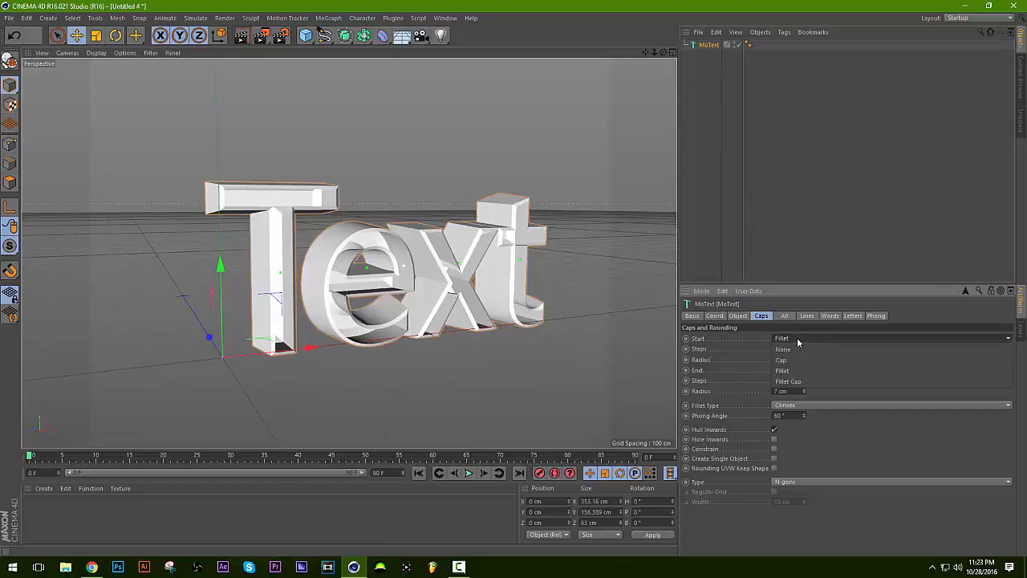
pyautogui.click(790, 389)
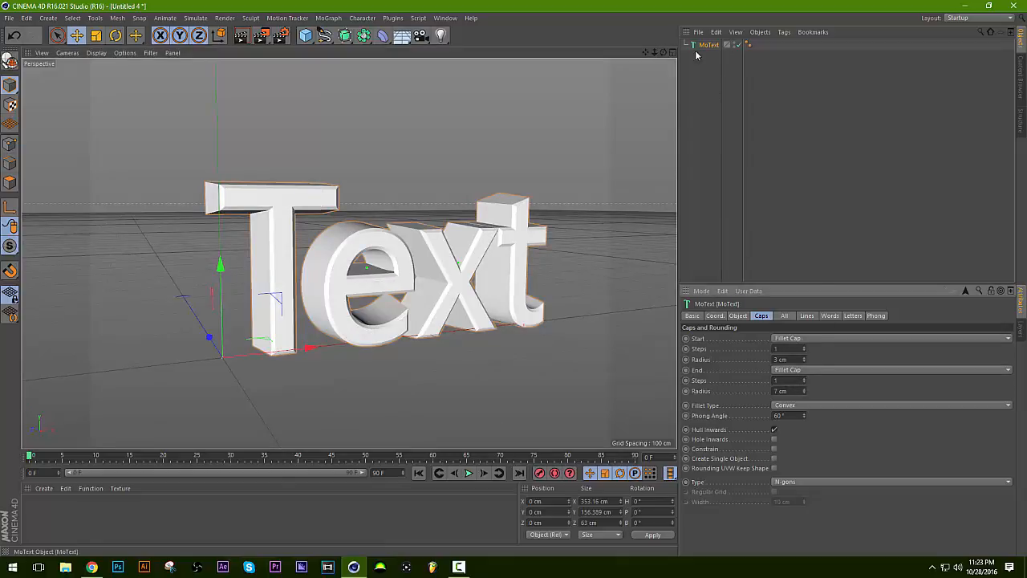
pyautogui.moveTo(655, 53)
pyautogui.mouseDown()
pyautogui.moveTo(594, 54)
pyautogui.moveTo(634, 54)
pyautogui.moveTo(622, 76)
pyautogui.moveTo(634, 54)
pyautogui.moveTo(654, 56)
pyautogui.mouseUp()
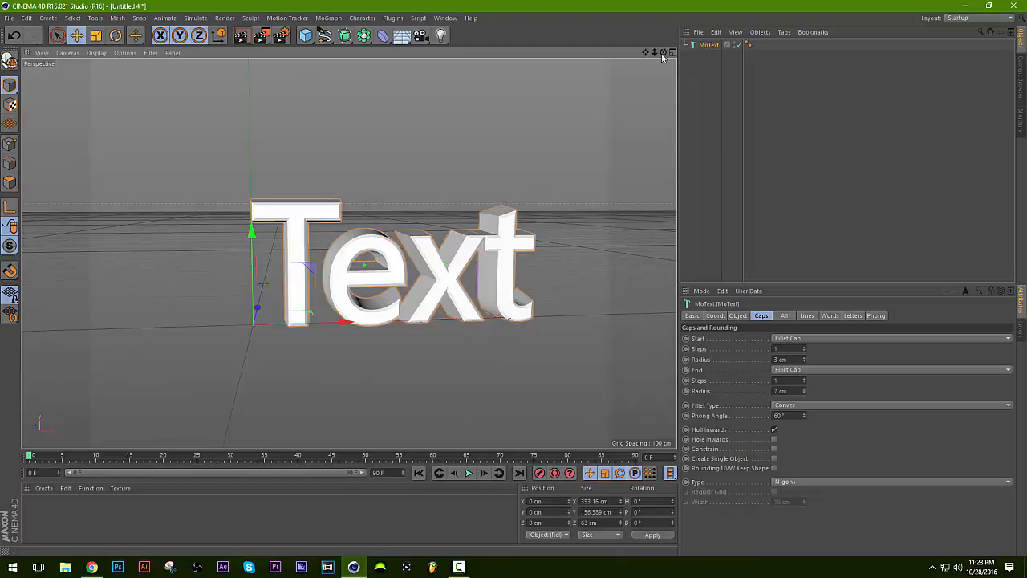
pyautogui.moveTo(655, 52)
pyautogui.mouseDown()
pyautogui.moveTo(607, 52)
pyautogui.moveTo(650, 52)
pyautogui.mouseUp()
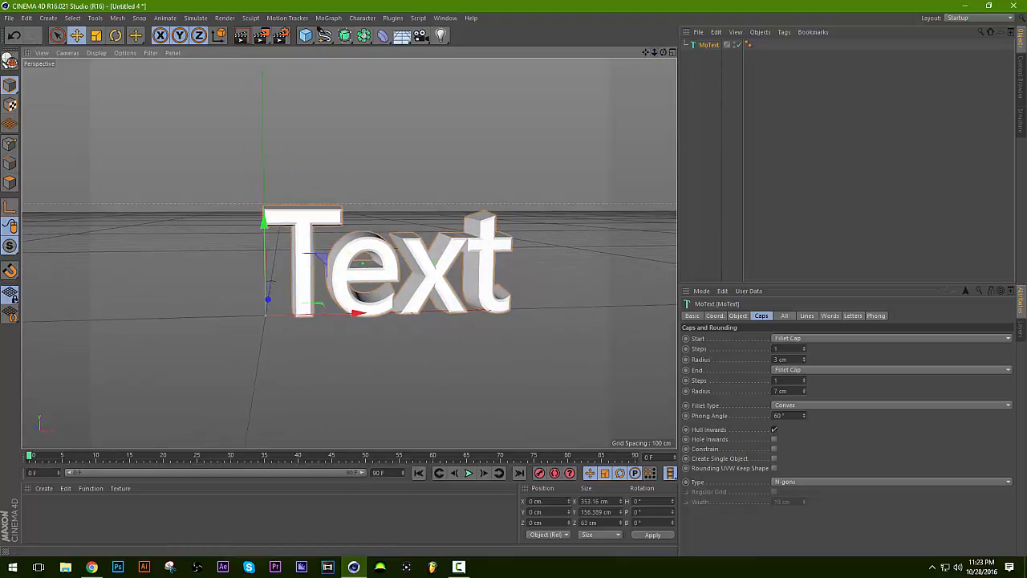
# Start opening a file and go to the Desktop folder.
pyautogui.click(9, 18)
pyautogui.click(24, 45)
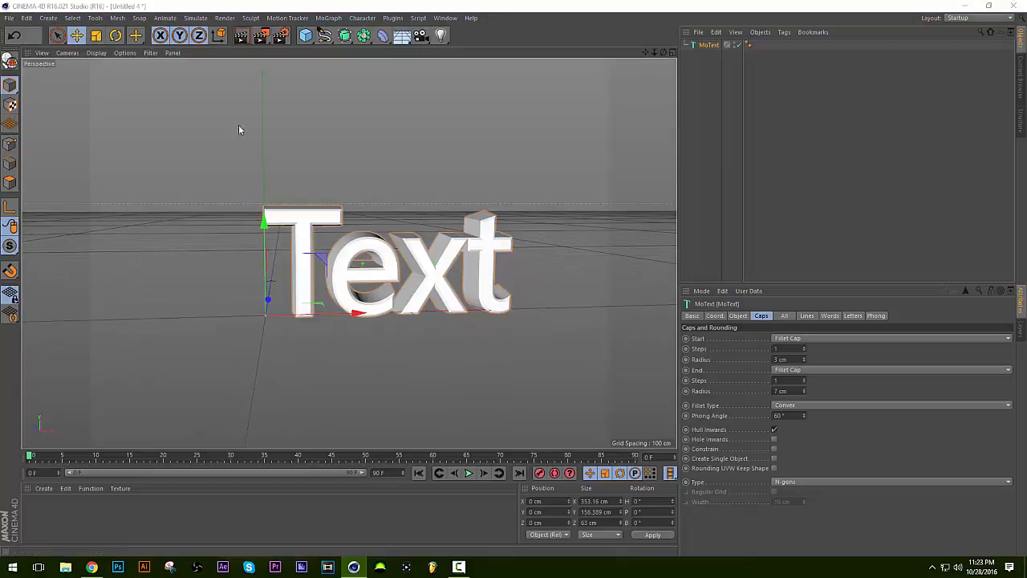
pyautogui.scroll(5, 357, 202)
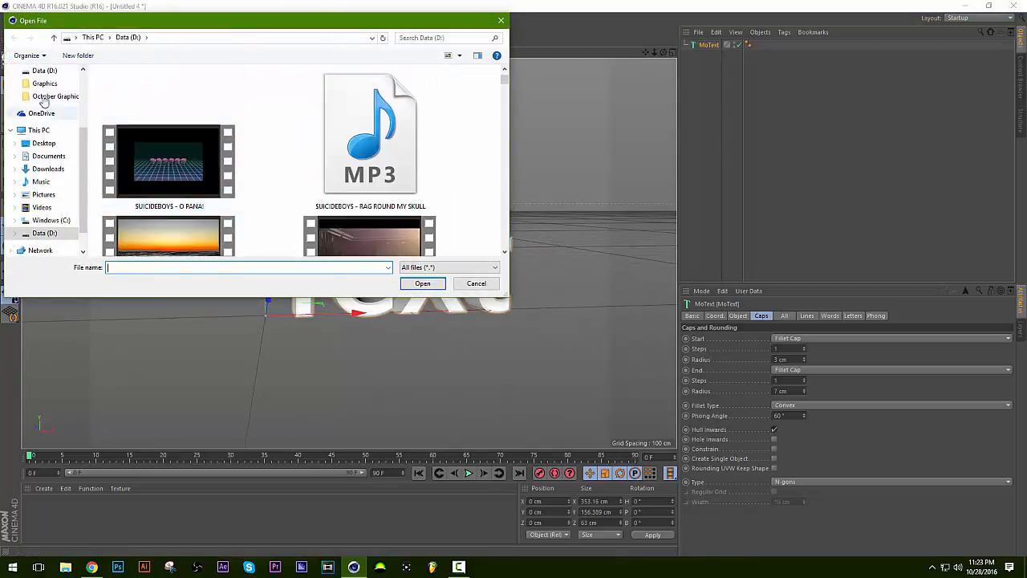
pyautogui.scroll(3, 45, 103)
pyautogui.scroll(4, 284, 203)
pyautogui.scroll(-5, 286, 203)
pyautogui.scroll(5, 284, 202)
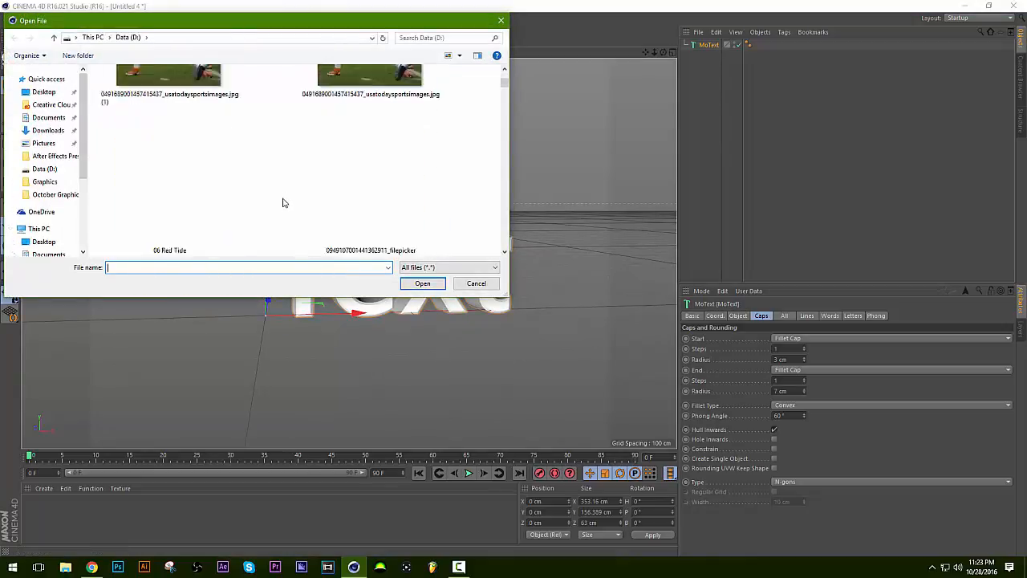
pyautogui.click(45, 91)
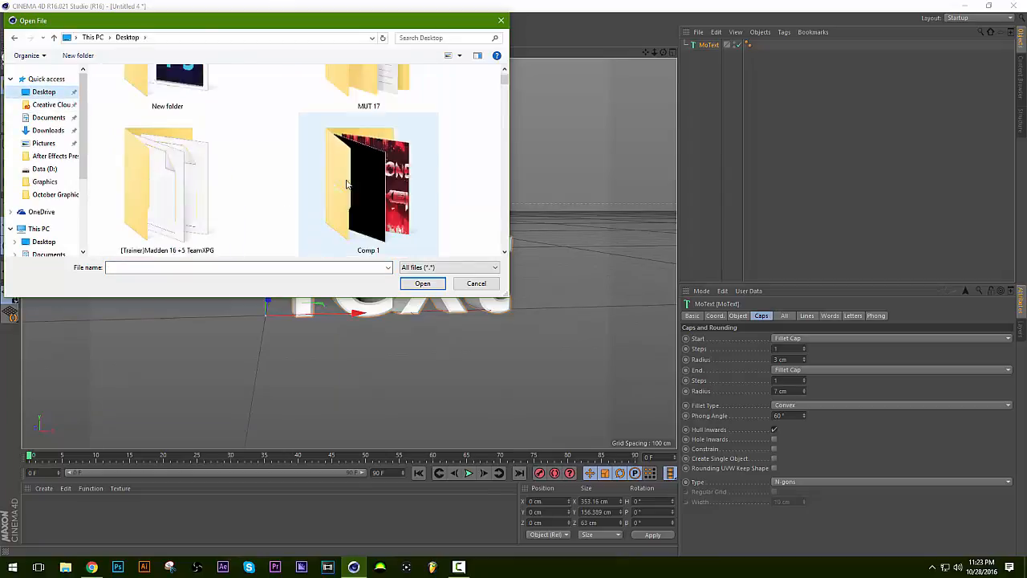
# Find the Illustrator file "nba slogan this is why we play logo" and import it at scale 1 centimeters with connected splines.
pyautogui.scroll(-3, 361, 185)
pyautogui.scroll(-1, 361, 184)
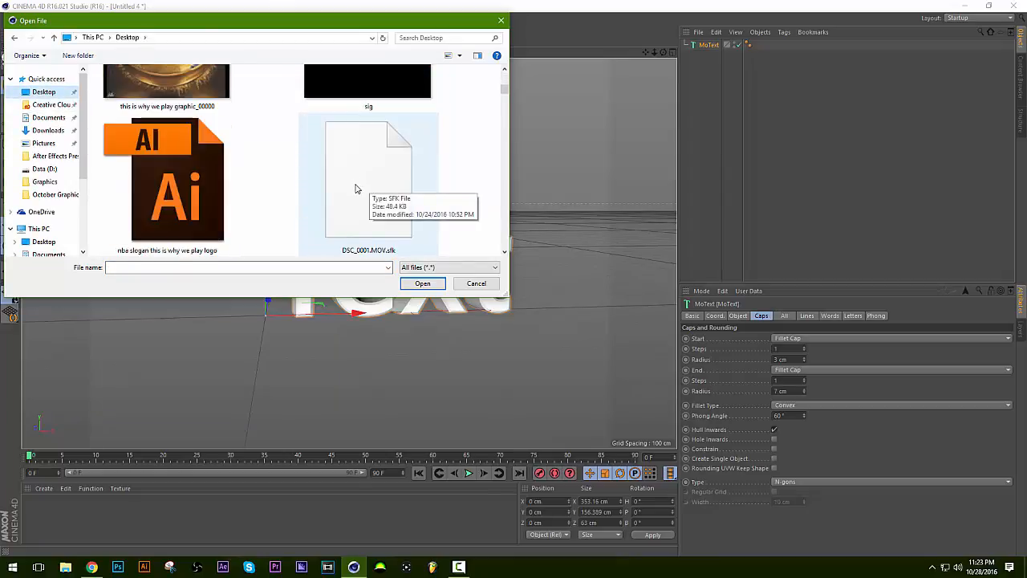
pyautogui.scroll(-1, 357, 189)
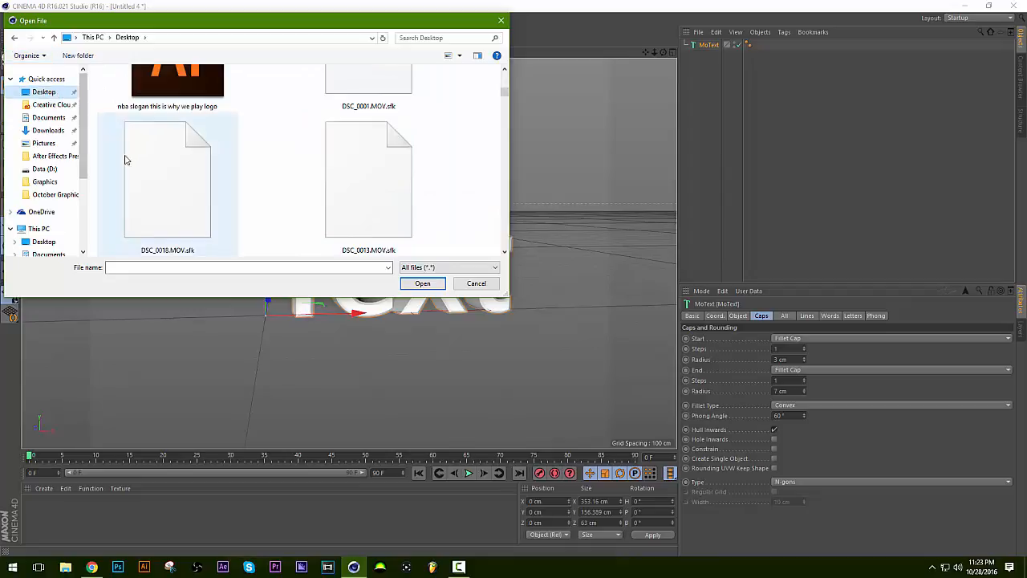
pyautogui.scroll(6, 145, 156)
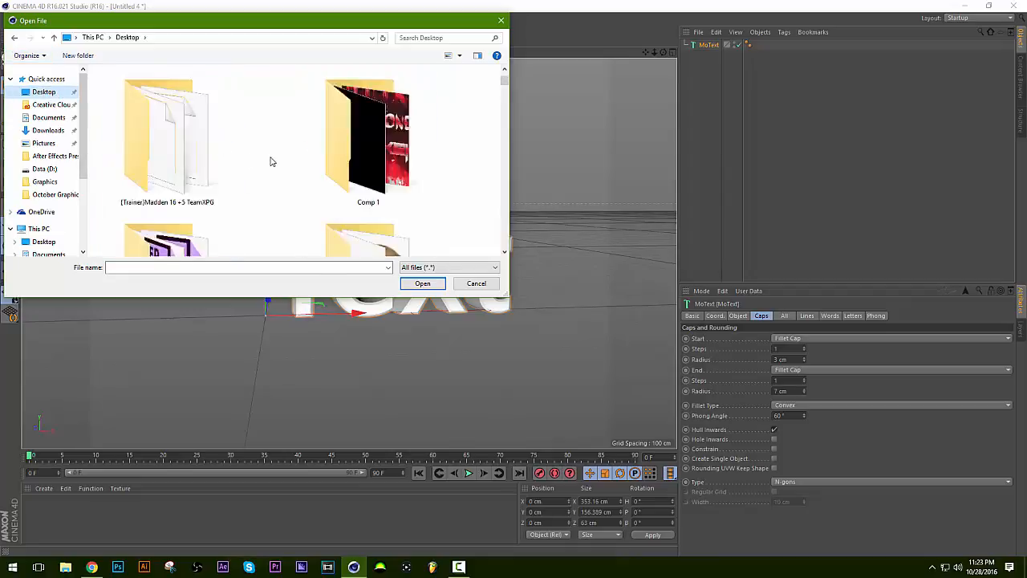
pyautogui.scroll(-7, 270, 159)
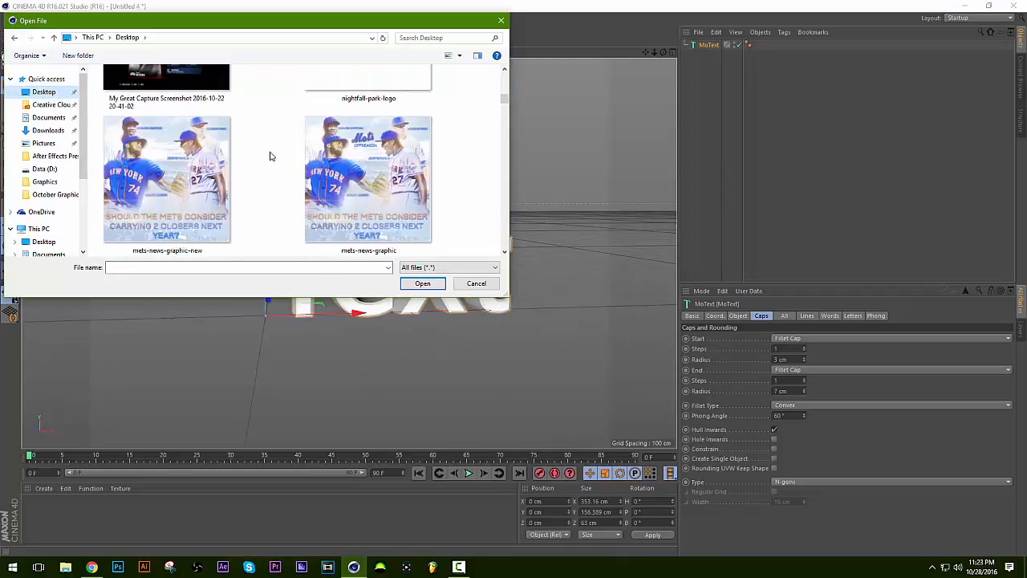
pyautogui.scroll(-2, 270, 156)
pyautogui.scroll(-2, 278, 180)
pyautogui.scroll(1, 264, 177)
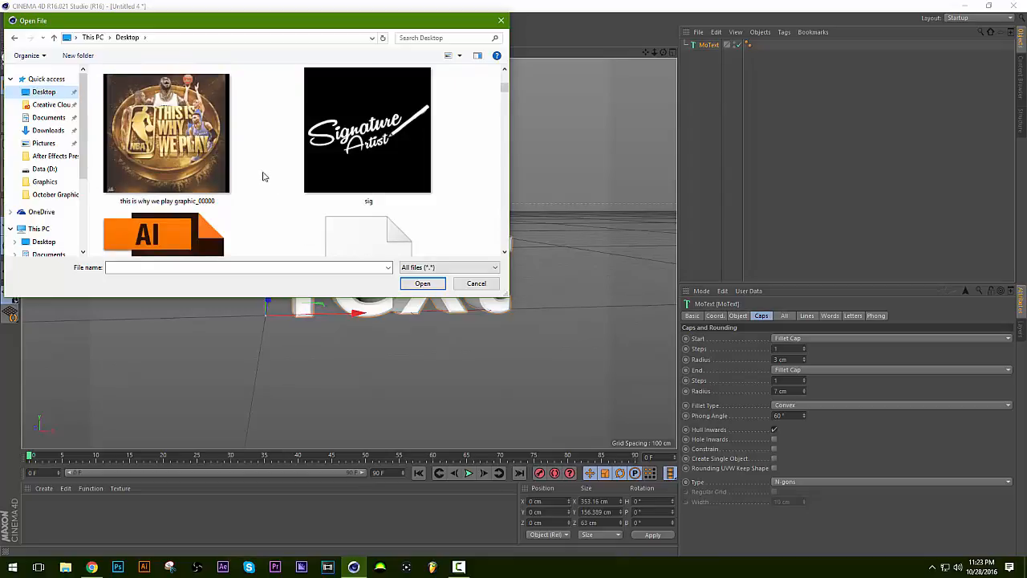
pyautogui.scroll(-2, 259, 191)
pyautogui.scroll(1, 259, 191)
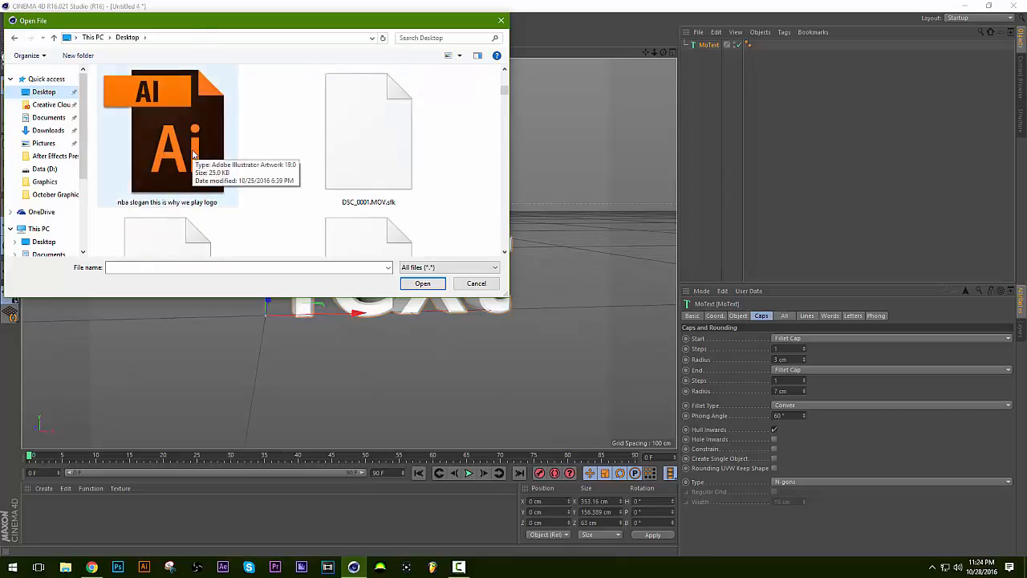
pyautogui.scroll(3, 192, 154)
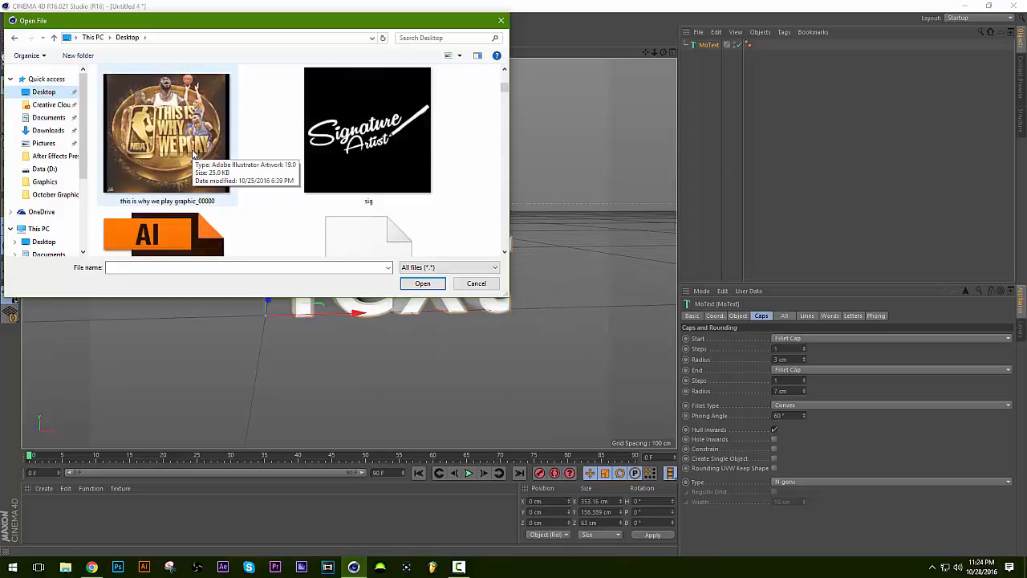
pyautogui.scroll(-3, 192, 154)
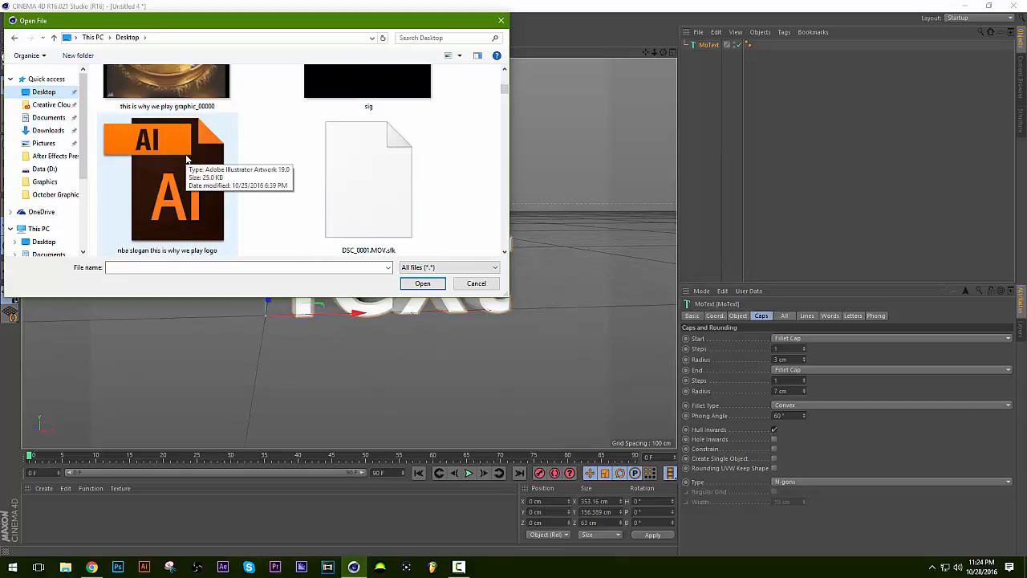
pyautogui.doubleClick(186, 160)
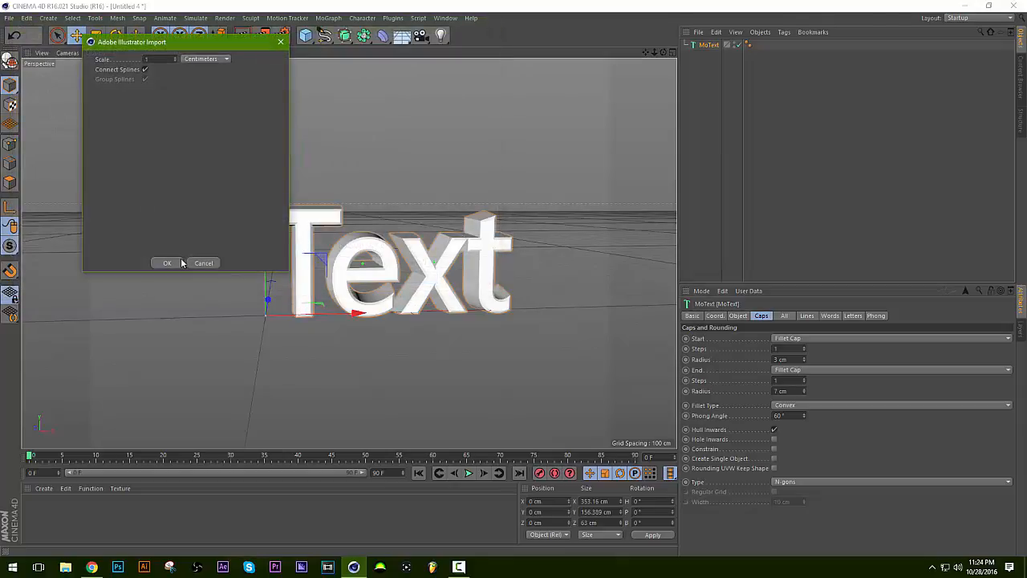
pyautogui.click(167, 262)
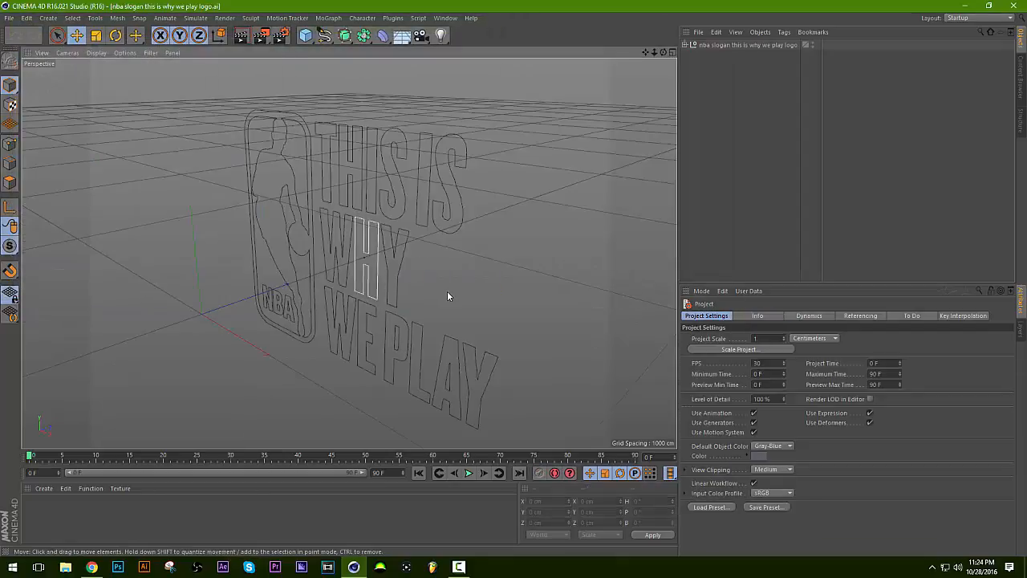
# Select all the logo's splines from Path 1 to Path 19 and merge them with Connect Objects + Delete.
pyautogui.click(729, 45)
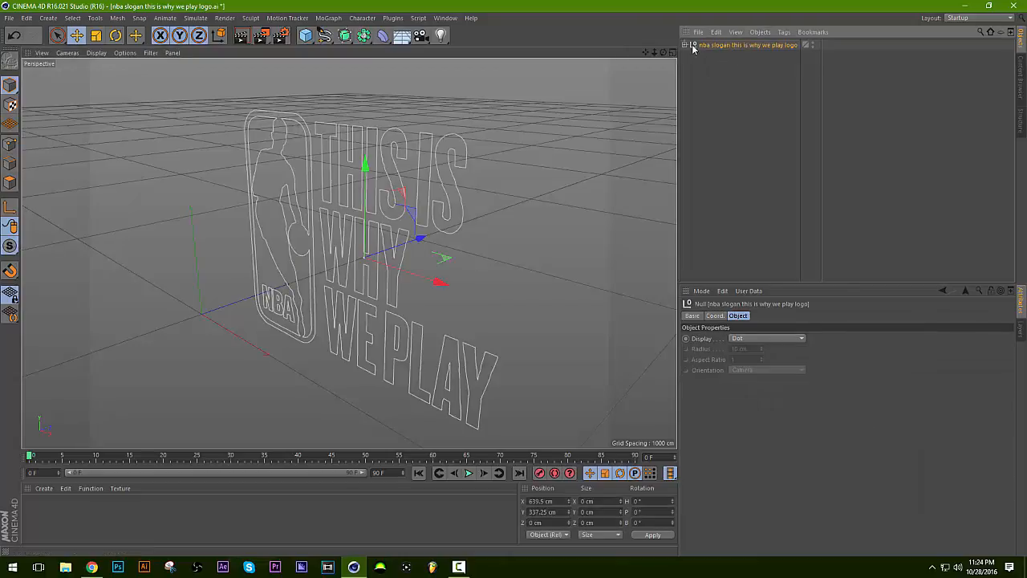
pyautogui.click(684, 44)
pyautogui.click(712, 56)
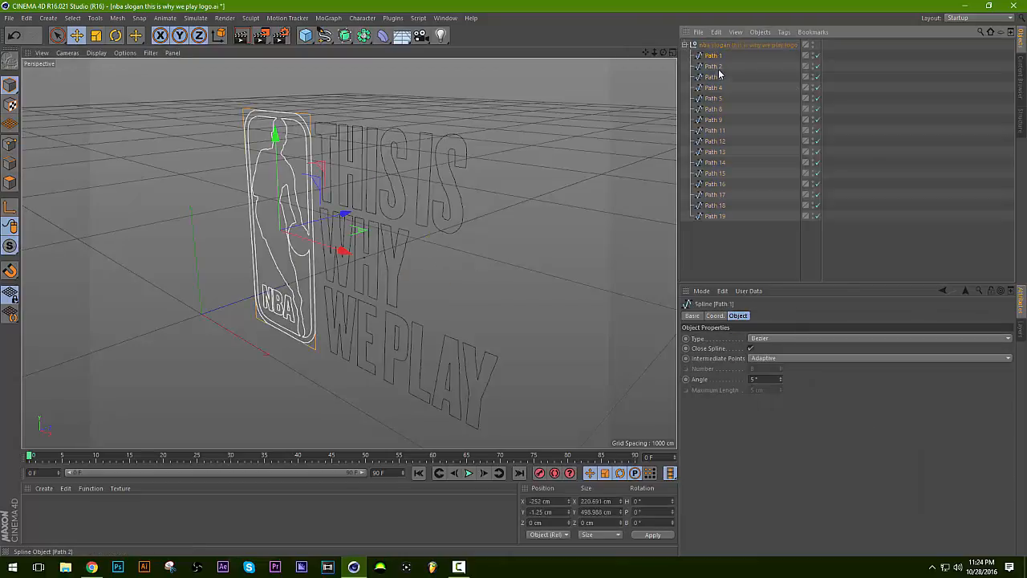
pyautogui.click(713, 216)
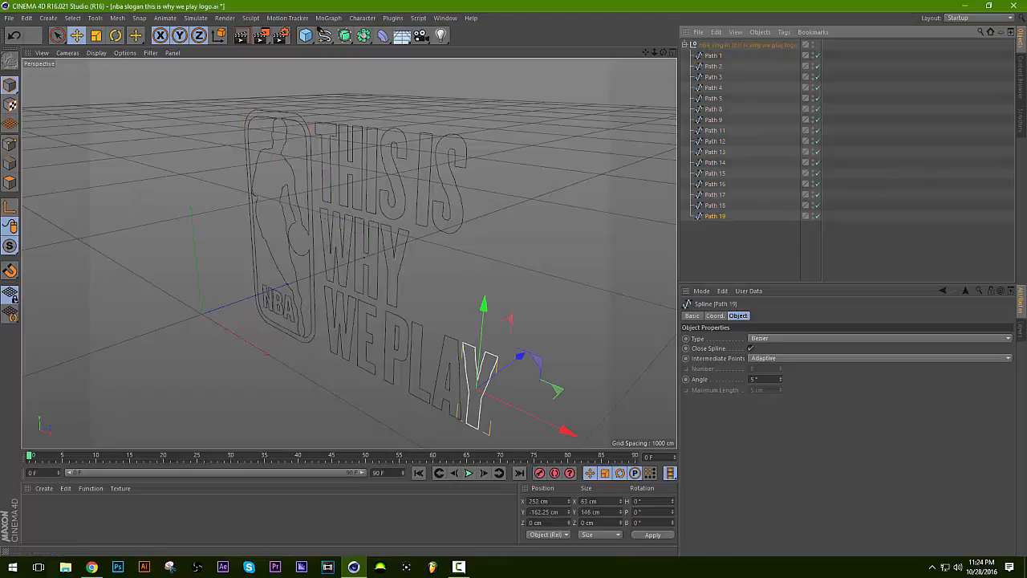
pyautogui.keyDown('shift'); pyautogui.click(717, 56); pyautogui.keyUp('shift')
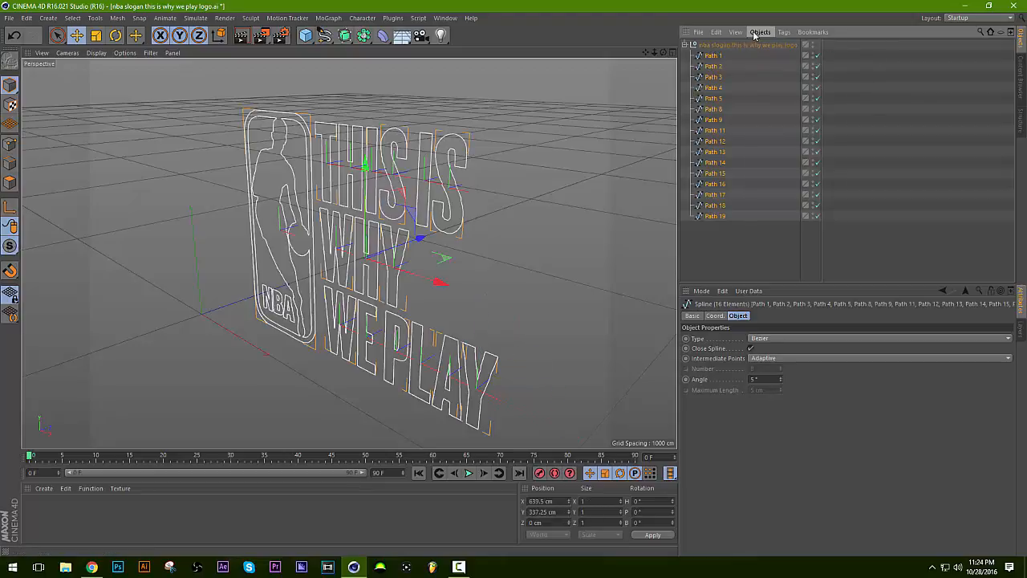
pyautogui.click(760, 32)
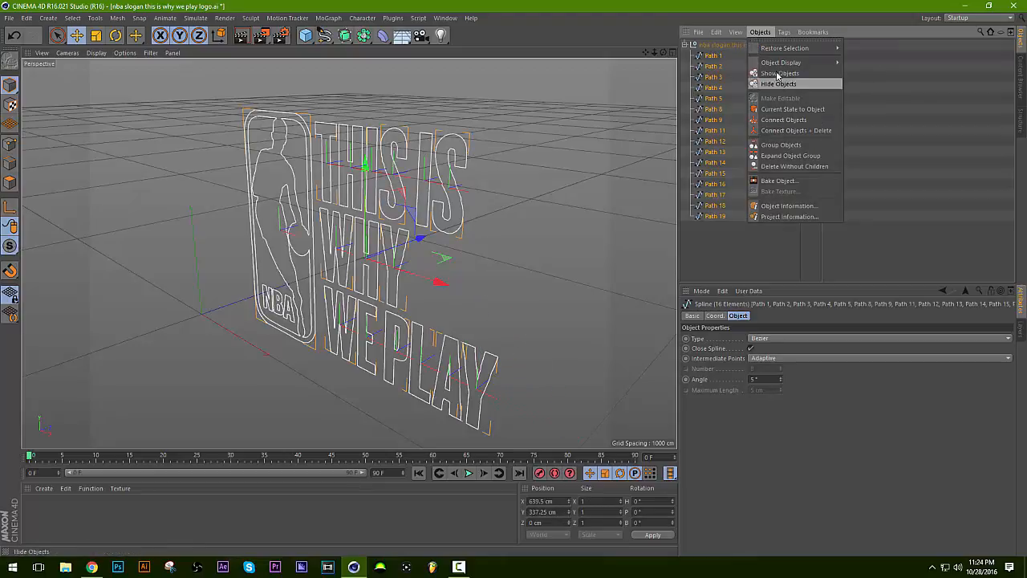
pyautogui.click(782, 131)
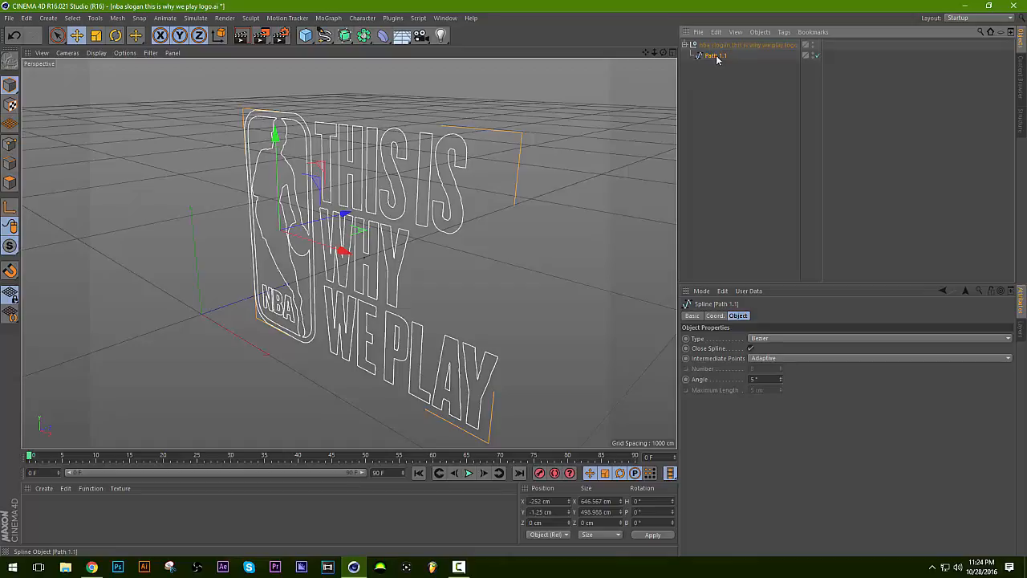
# Add an Extrude object inside the logo group and make the merged spline its child.
pyautogui.click(344, 36)
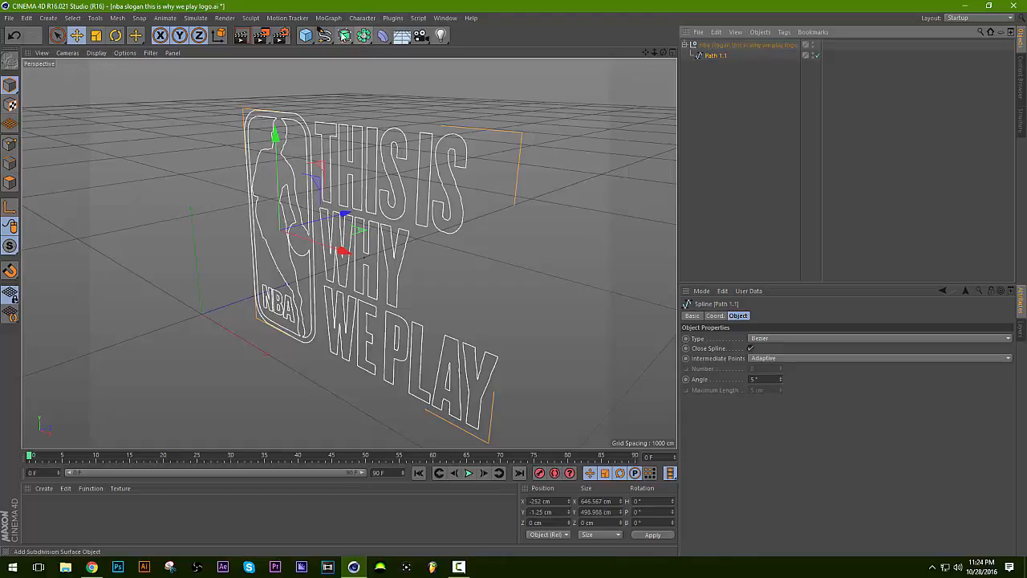
pyautogui.click(364, 35)
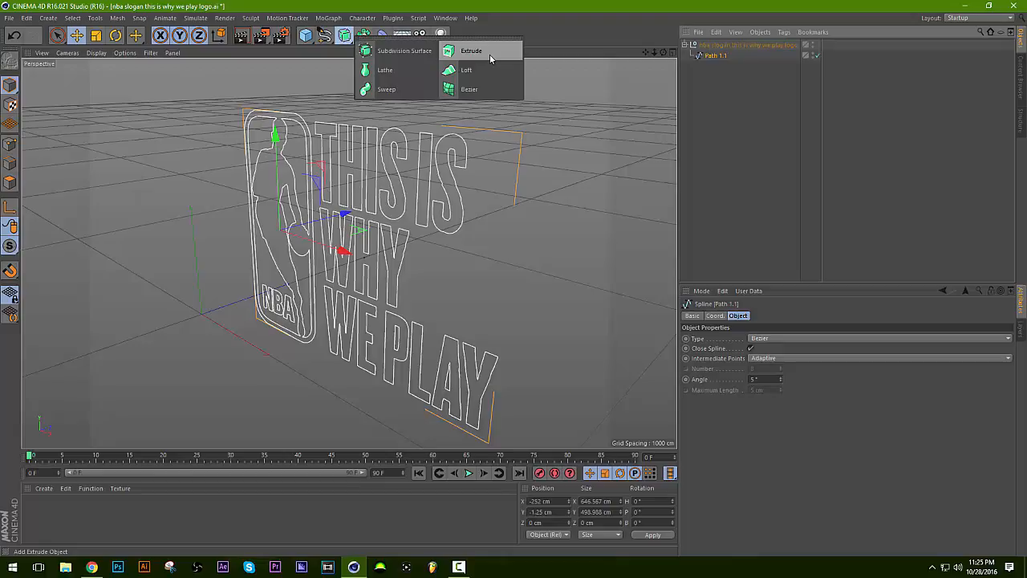
pyautogui.click(489, 53)
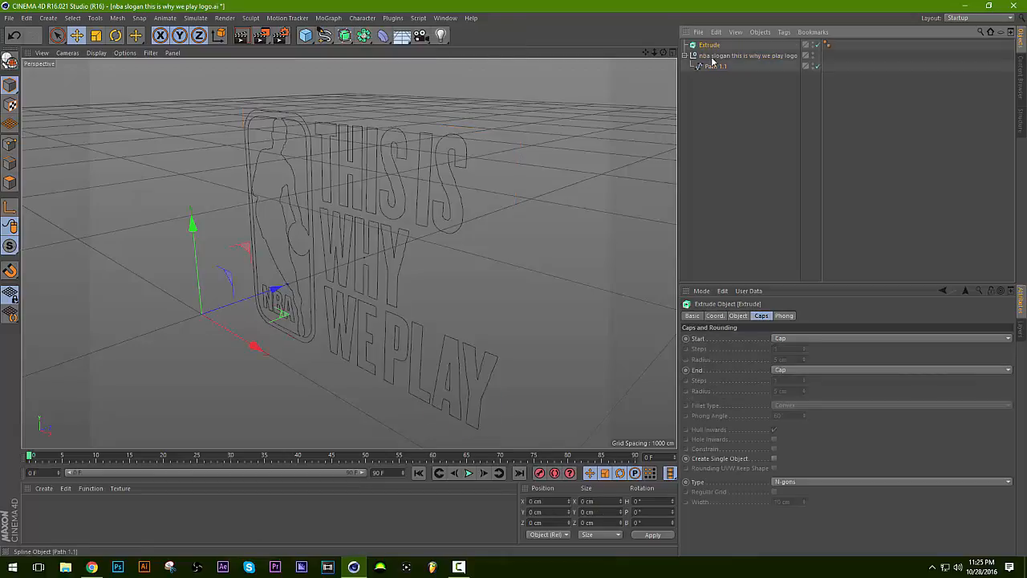
pyautogui.moveTo(714, 50)
pyautogui.mouseDown()
pyautogui.moveTo(710, 81)
pyautogui.moveTo(715, 58)
pyautogui.mouseUp()
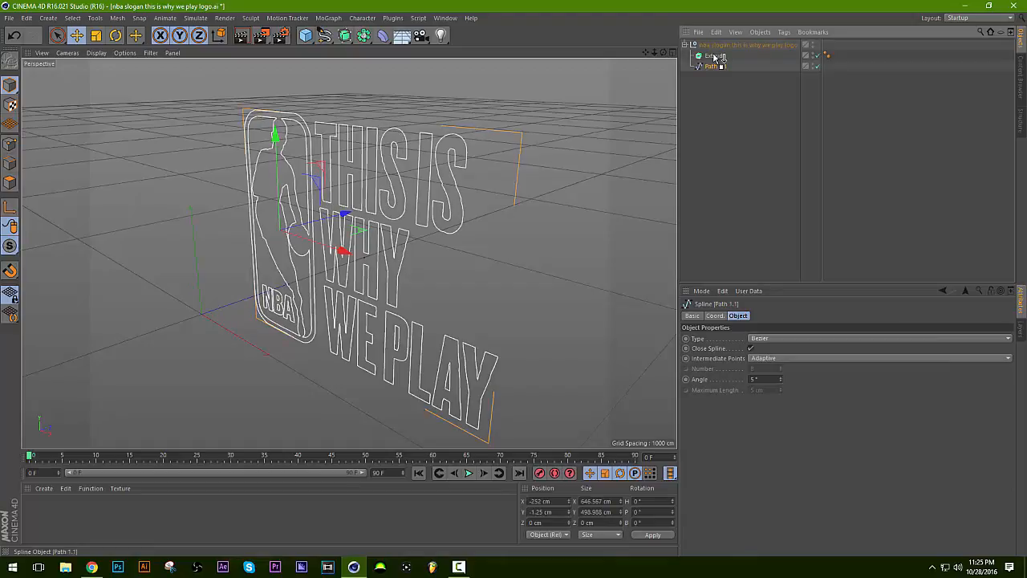
pyautogui.moveTo(714, 55); pyautogui.dragTo(712, 56)
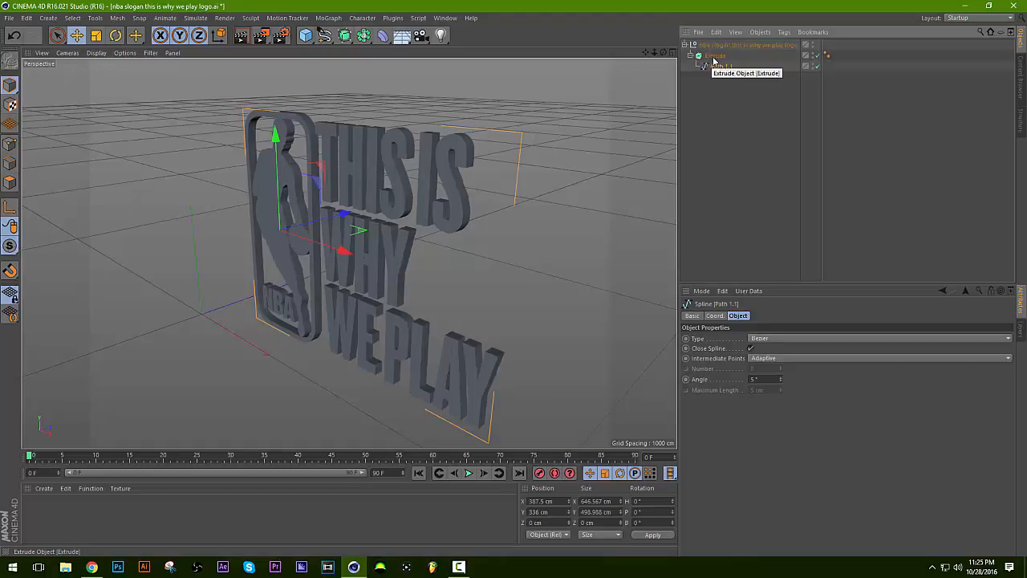
# Set the Extrude object's Z movement to 73 cm to deepen the logo.
pyautogui.click(712, 56)
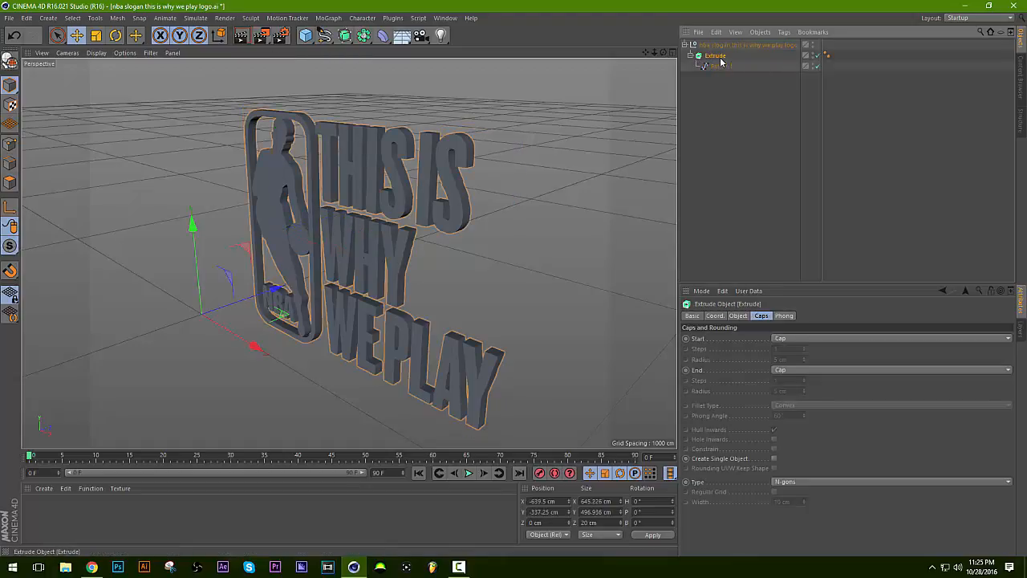
pyautogui.click(737, 316)
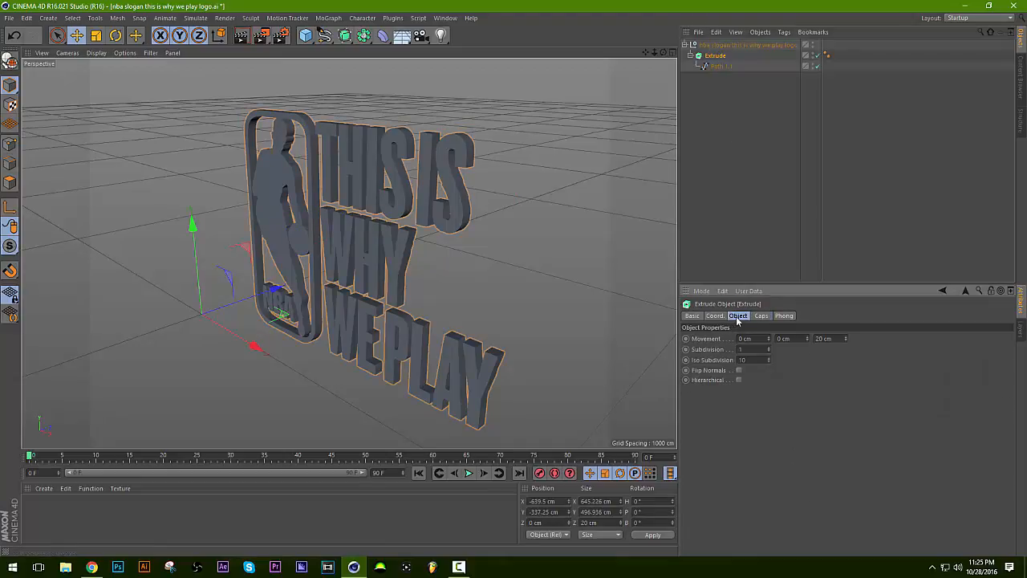
pyautogui.moveTo(845, 339); pyautogui.dragTo(845, 303)
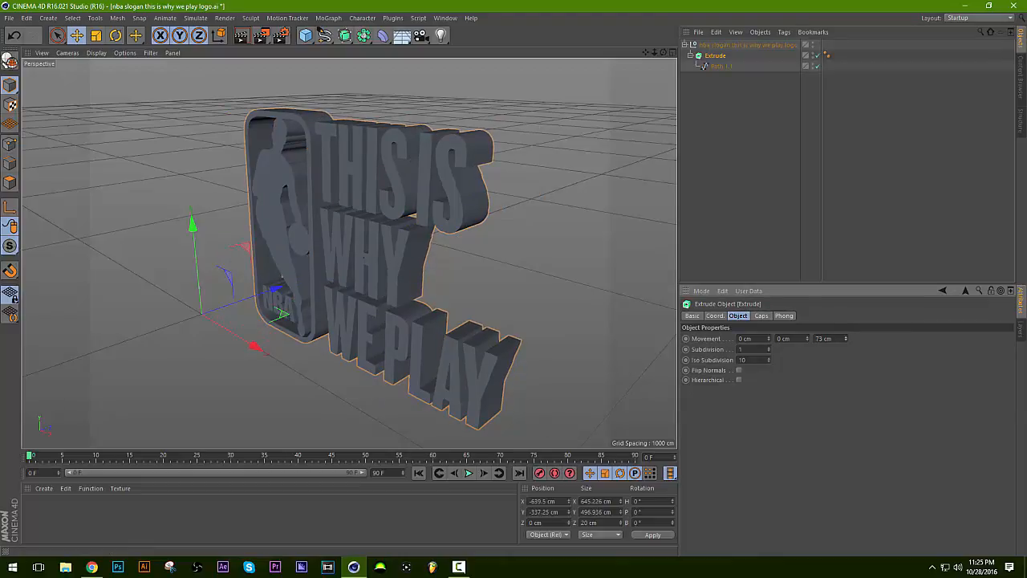
# Set both the start and end caps of the extruded logo to Fillet Cap.
pyautogui.click(761, 317)
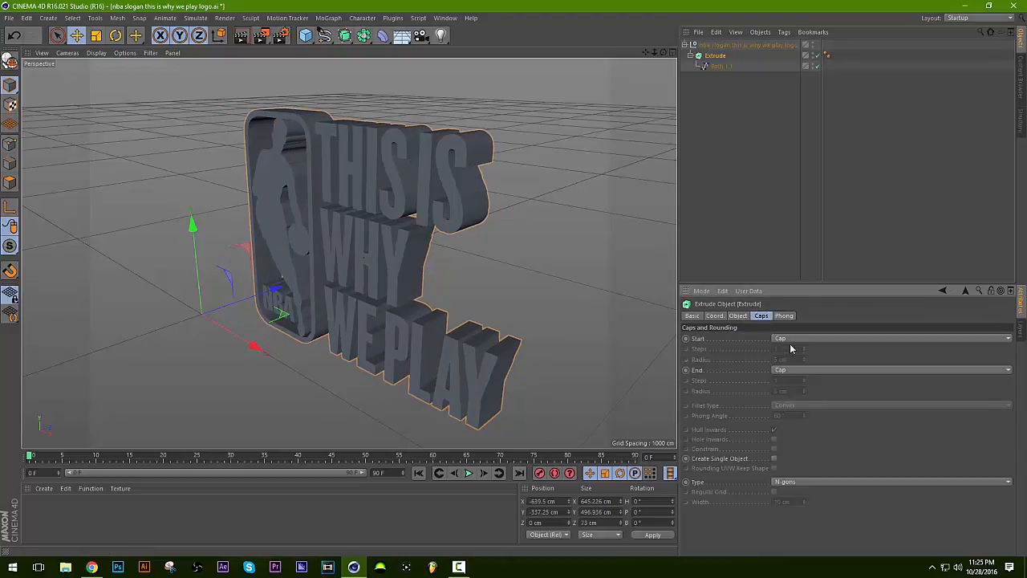
pyautogui.click(792, 340)
pyautogui.click(796, 375)
pyautogui.click(795, 372)
pyautogui.click(795, 417)
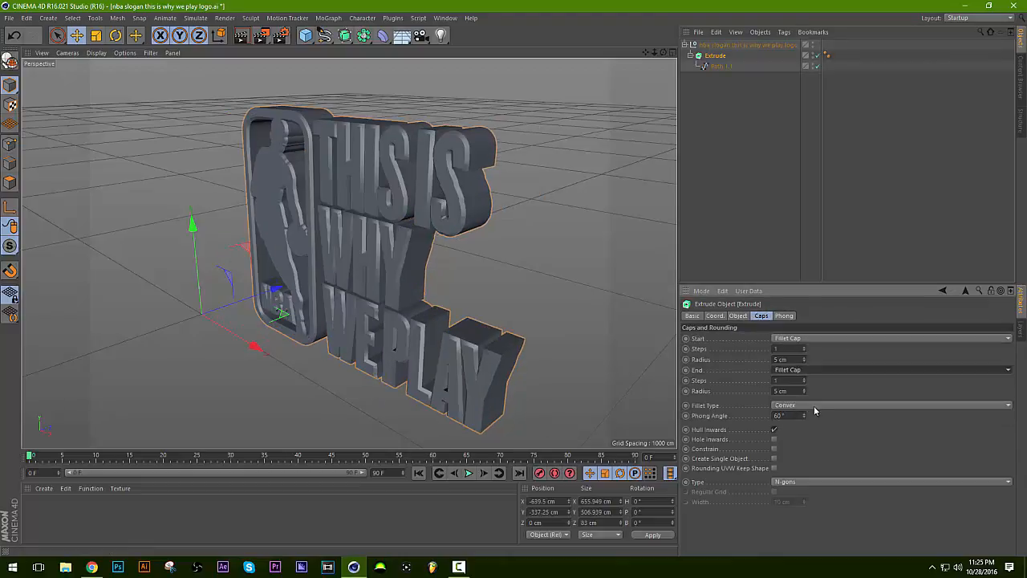
# Set the start cap radius of the extruded logo to 1 cm.
pyautogui.moveTo(794, 361); pyautogui.dragTo(735, 365)
pyautogui.write('1')
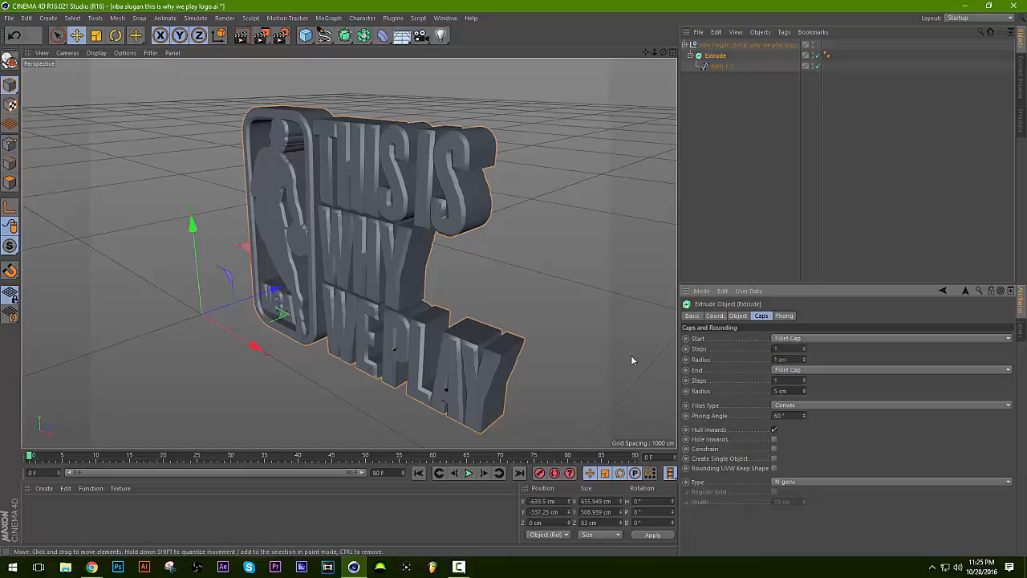
pyautogui.press('Return')
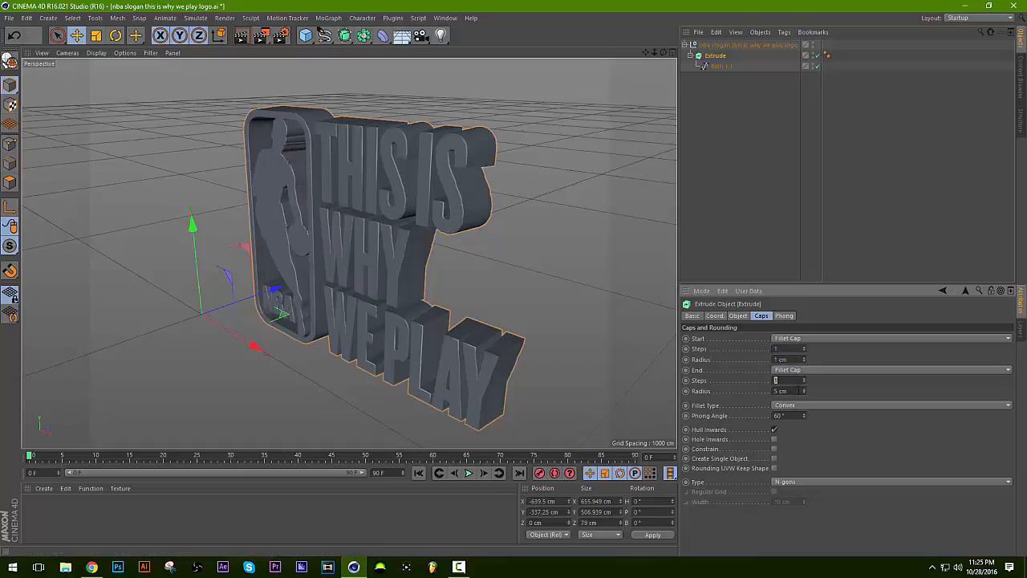
# Set the end cap radius of the extruded logo to 1 cm.
pyautogui.press('Tab')
pyautogui.write('1')
pyautogui.press('Return')
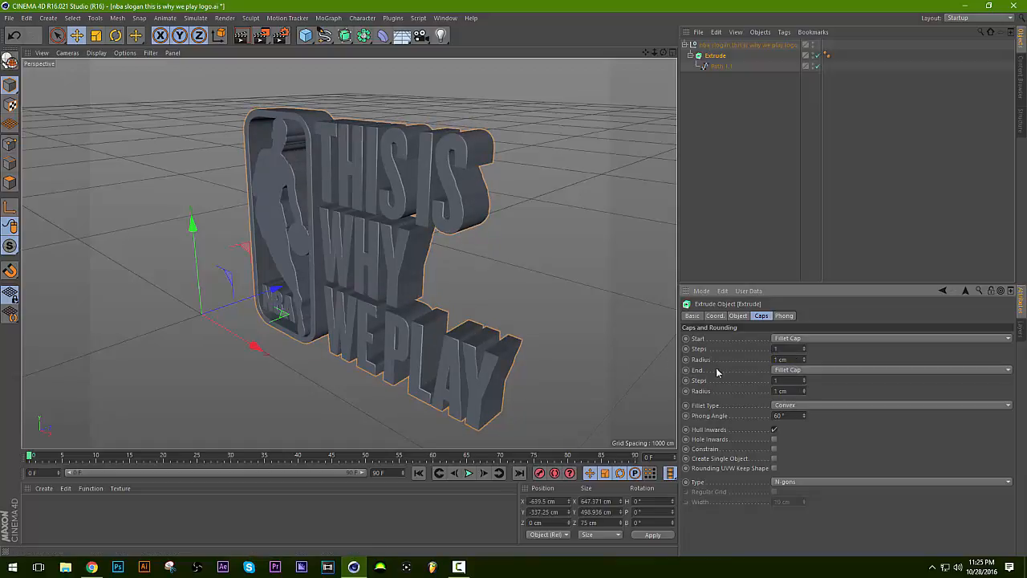
pyautogui.moveTo(803, 349)
pyautogui.mouseDown()
pyautogui.moveTo(803, 325)
pyautogui.moveTo(804, 388)
pyautogui.mouseUp()
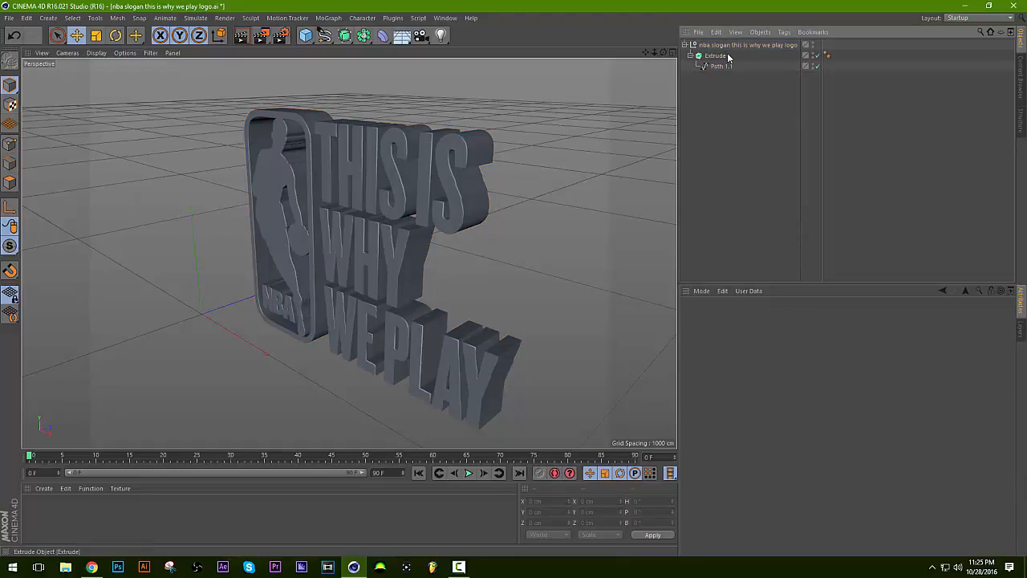
# Scale the extruded logo down uniformly to about 459 × 354 × 53 cm.
pyautogui.click(96, 35)
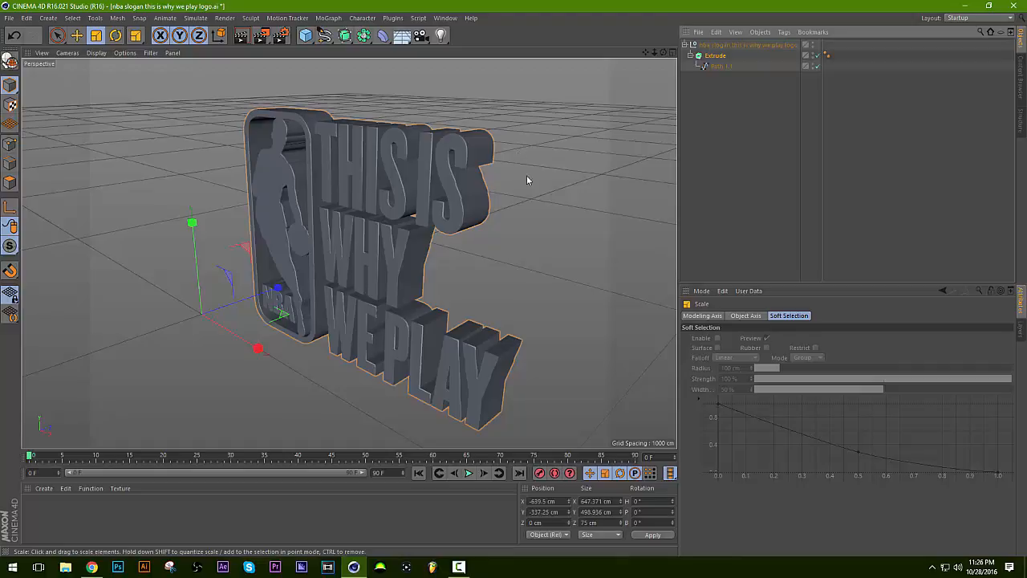
pyautogui.moveTo(524, 176); pyautogui.dragTo(406, 224)
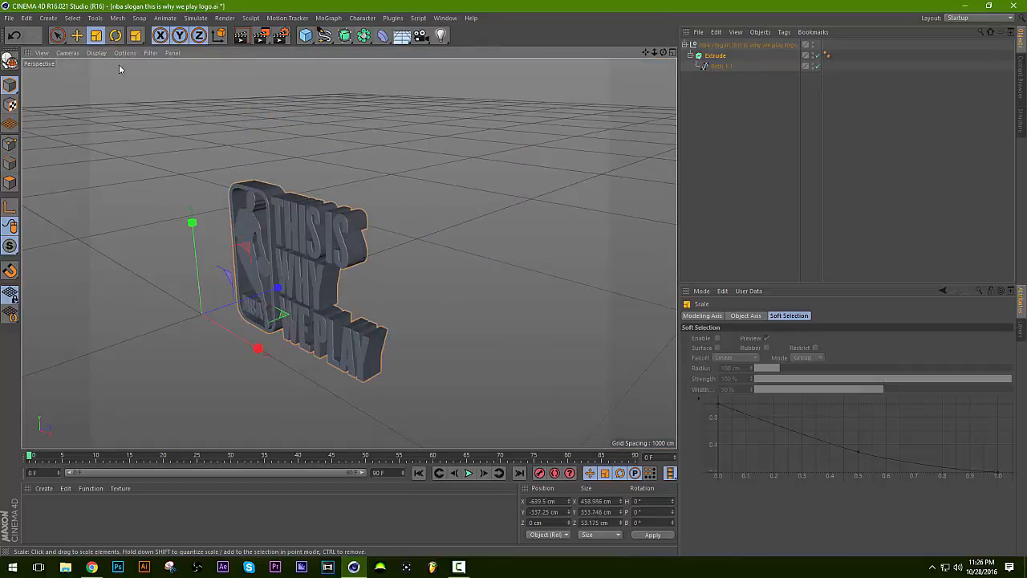
# Try rotating the extruded logo freely around its axes, and undo the rotation.
pyautogui.click(116, 36)
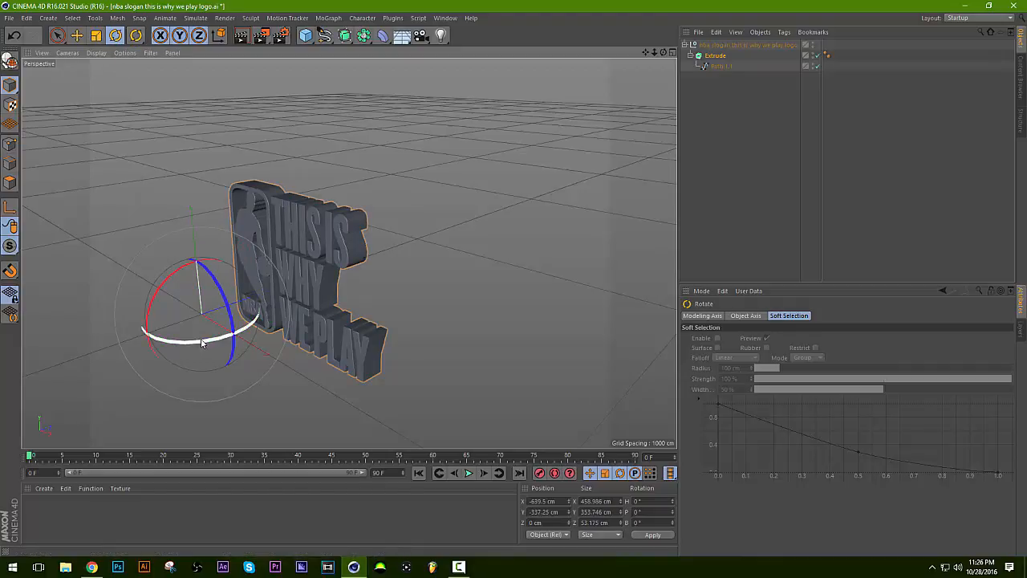
pyautogui.moveTo(198, 323); pyautogui.dragTo(191, 256)
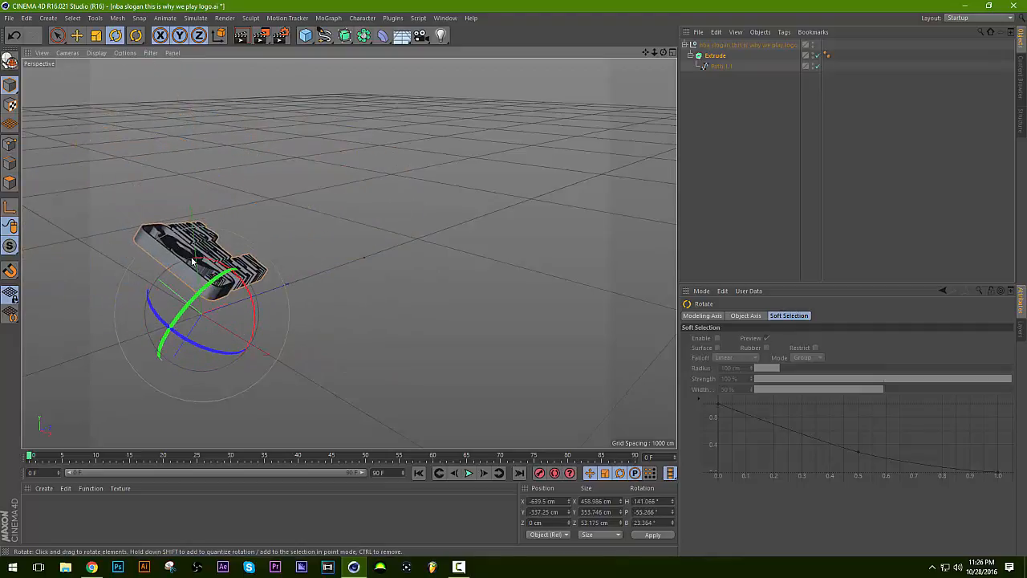
pyautogui.hotkey('ctrl', 'z')
# Undo a free move of the logo, and shift it along single axes to about Y -344 cm and Z -3.9 cm.
pyautogui.click(80, 37)
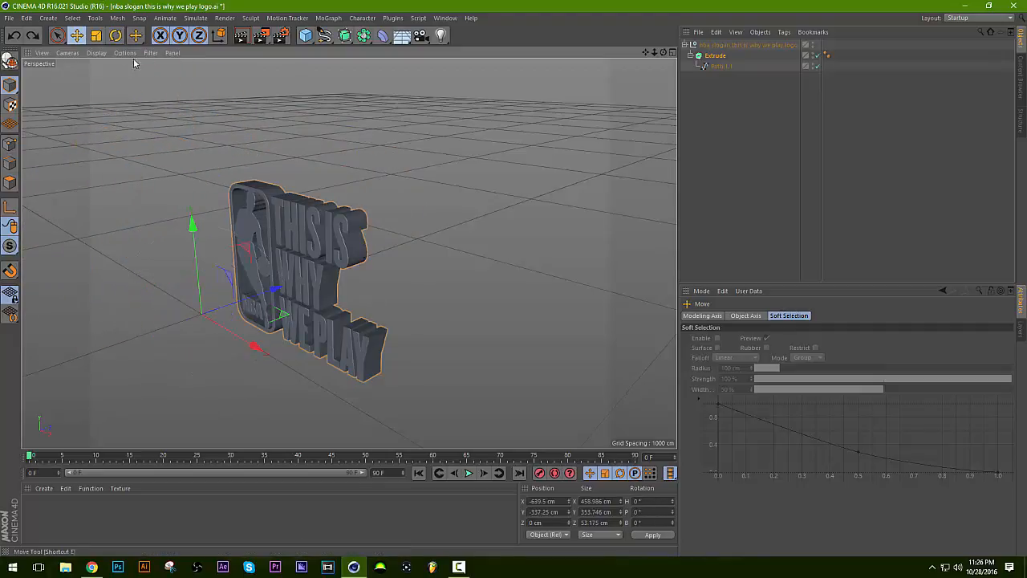
pyautogui.moveTo(300, 325); pyautogui.dragTo(393, 264)
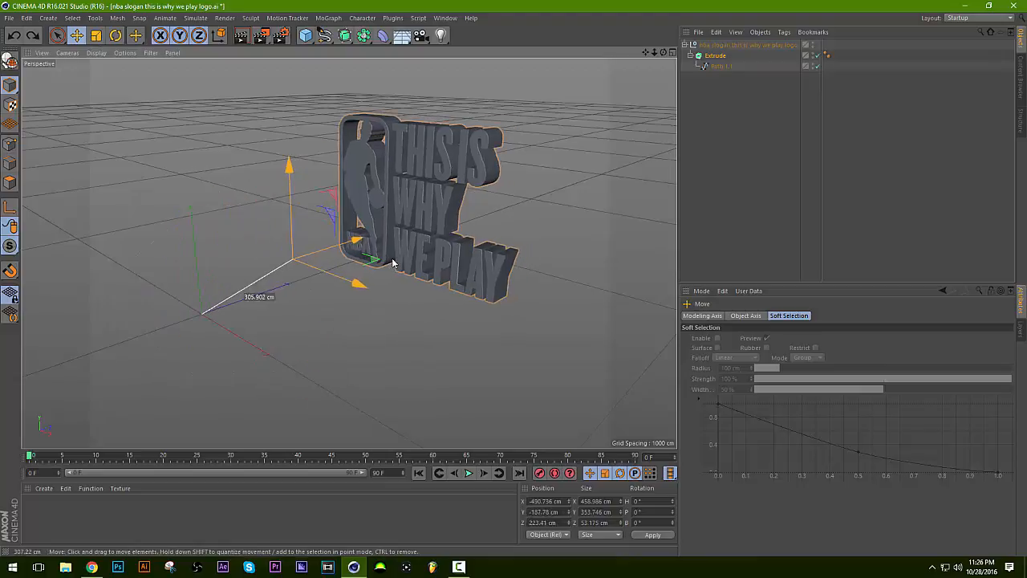
pyautogui.hotkey('ctrl', 'z')
pyautogui.moveTo(280, 292)
pyautogui.mouseDown()
pyautogui.moveTo(305, 297)
pyautogui.moveTo(265, 293)
pyautogui.moveTo(281, 302)
pyautogui.mouseUp()
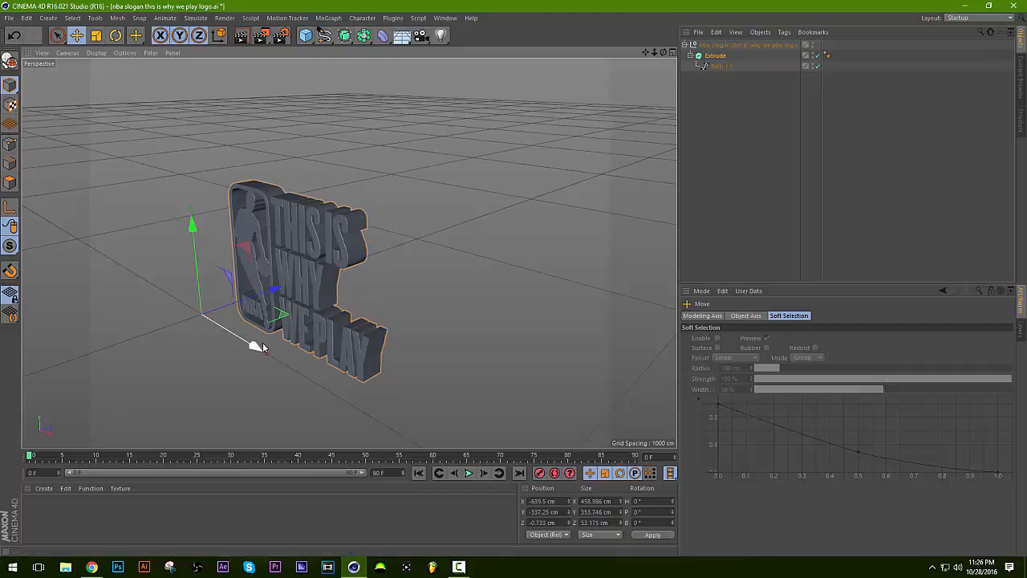
pyautogui.moveTo(268, 295); pyautogui.dragTo(255, 316)
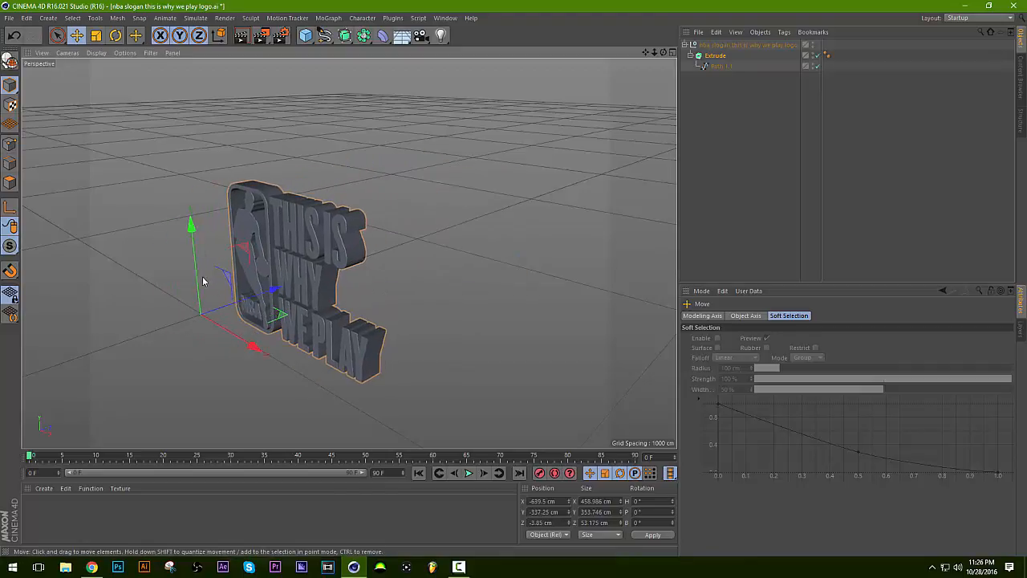
pyautogui.moveTo(203, 281)
pyautogui.mouseDown()
pyautogui.moveTo(205, 265)
pyautogui.moveTo(195, 341)
pyautogui.moveTo(201, 245)
pyautogui.moveTo(199, 345)
pyautogui.moveTo(201, 270)
pyautogui.mouseUp()
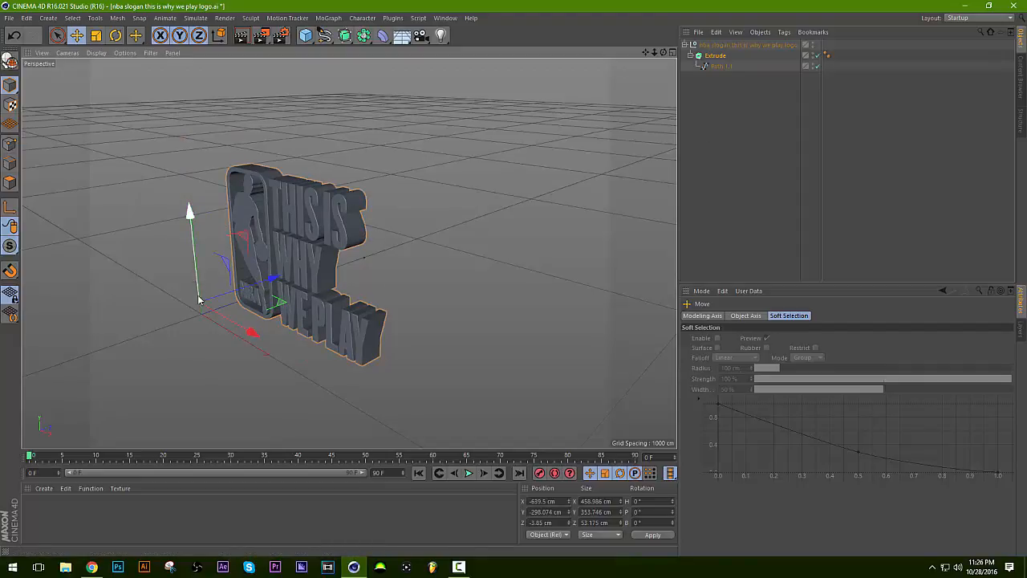
pyautogui.moveTo(199, 300); pyautogui.dragTo(200, 316)
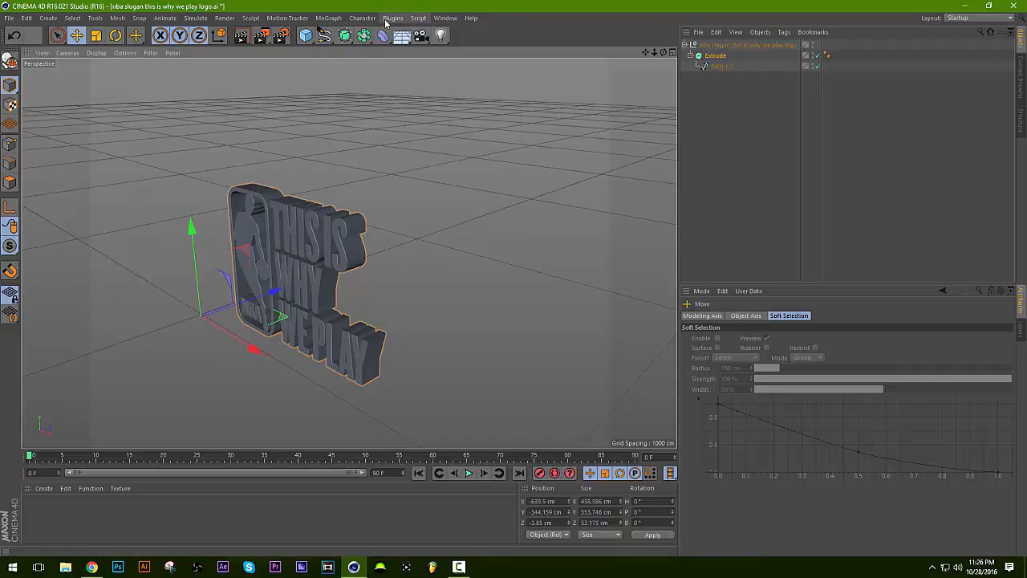
pyautogui.click(9, 17)
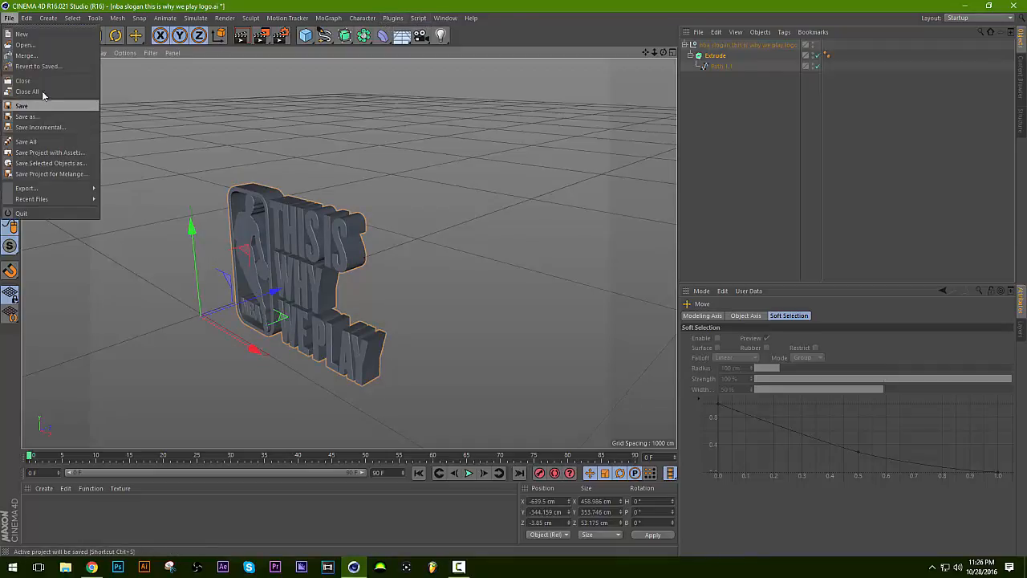
pyautogui.moveTo(446, 18)
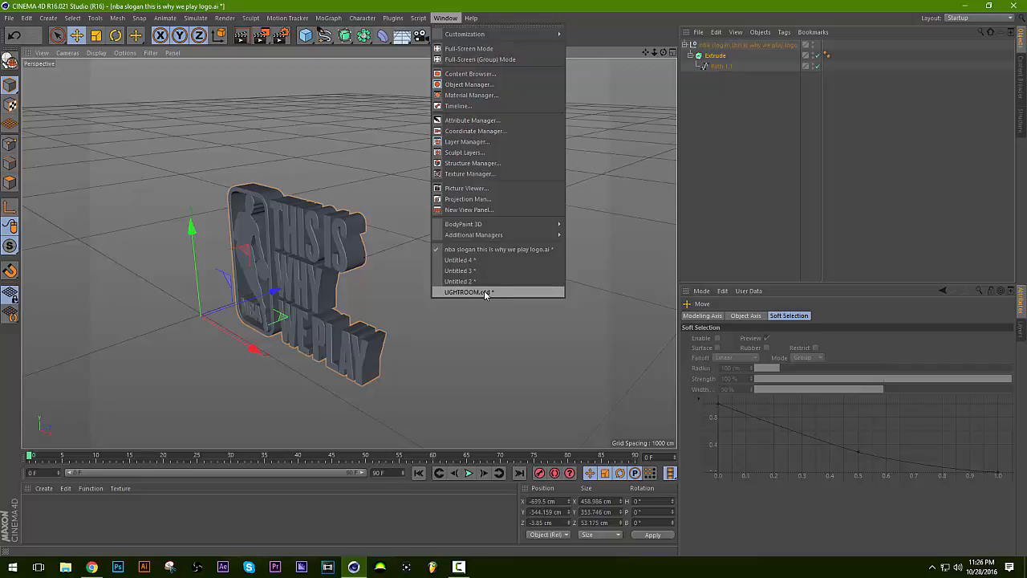
pyautogui.click(46, 518)
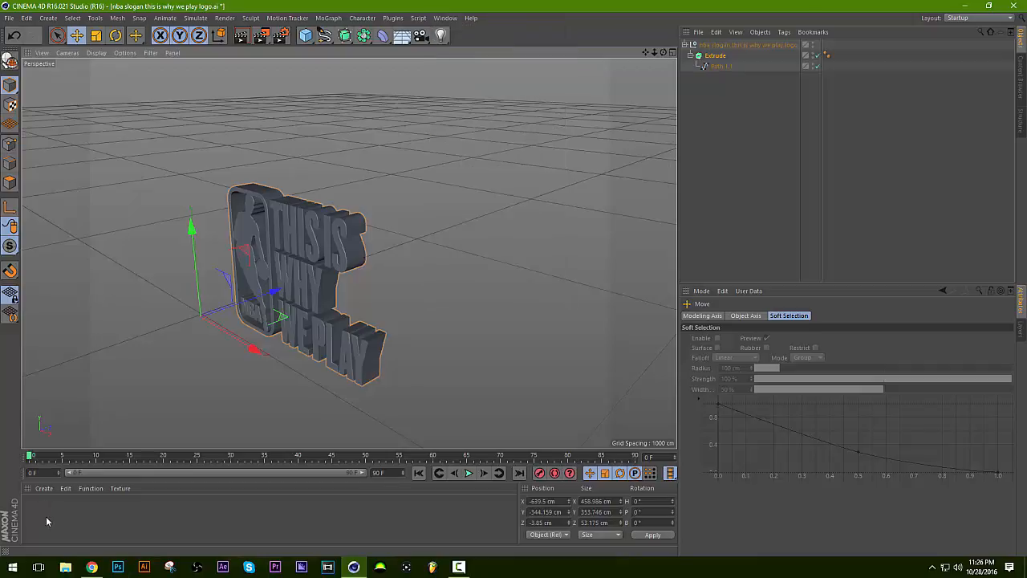
pyautogui.click(48, 491)
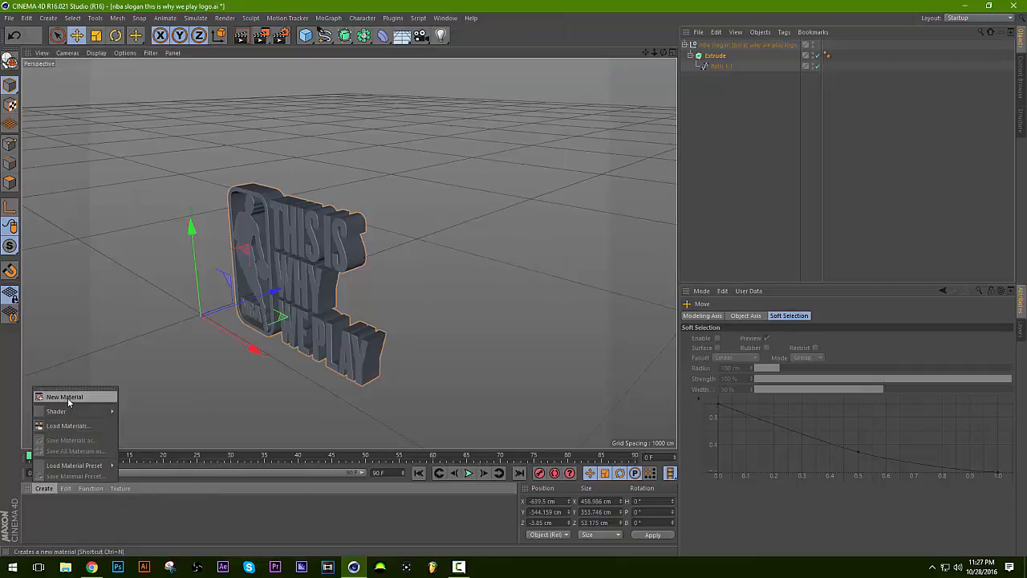
# Switch to the open LIGHTROOM.c4d project to view its prepared scene and materials.
pyautogui.click(445, 17)
pyautogui.click(445, 18)
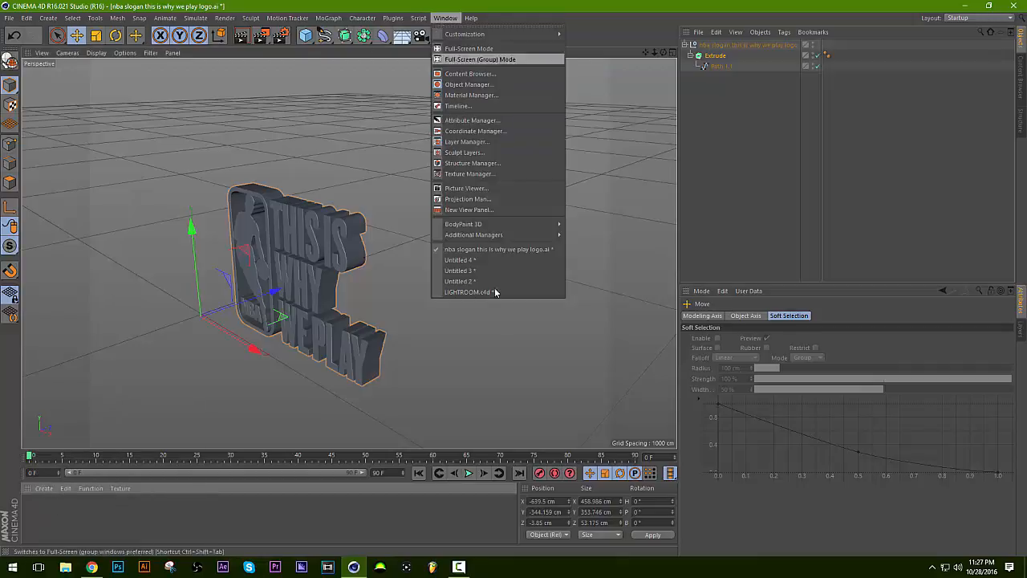
pyautogui.click(487, 295)
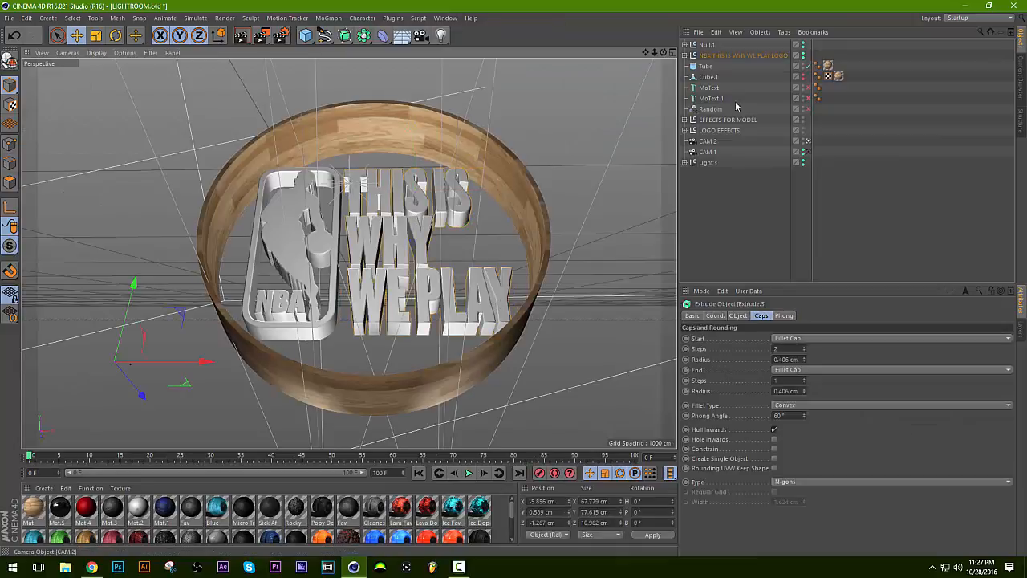
# Copy the Extrude object from the nba slogan logo project and paste it into the LIGHTROOM.c4d project.
pyautogui.click(445, 18)
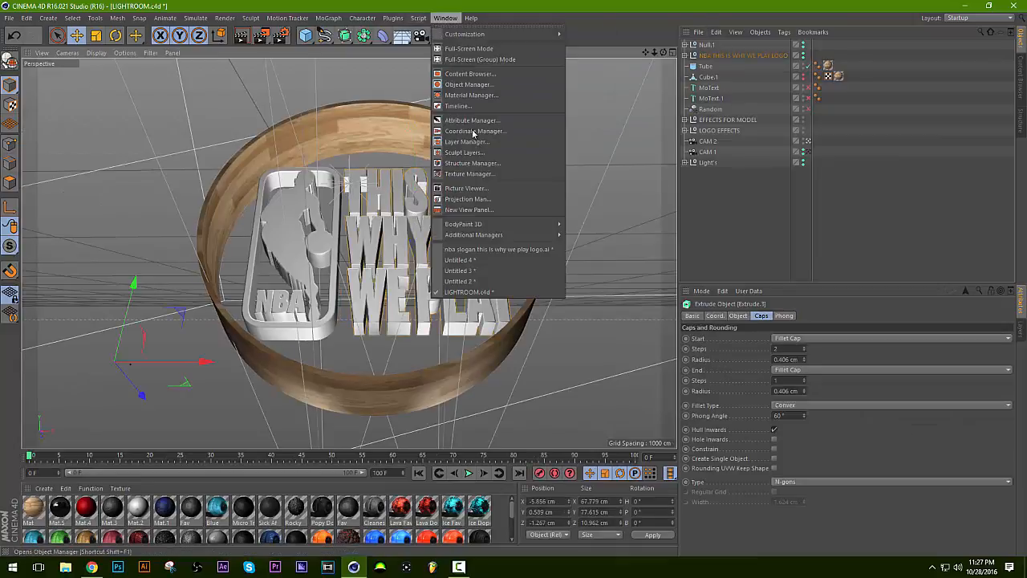
pyautogui.click(466, 250)
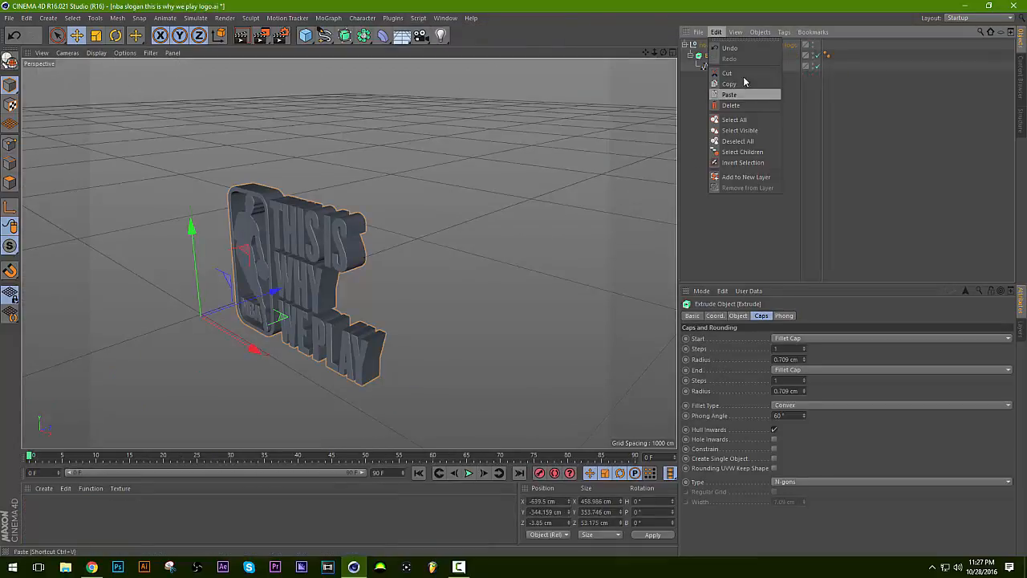
pyautogui.click(441, 18)
pyautogui.click(491, 291)
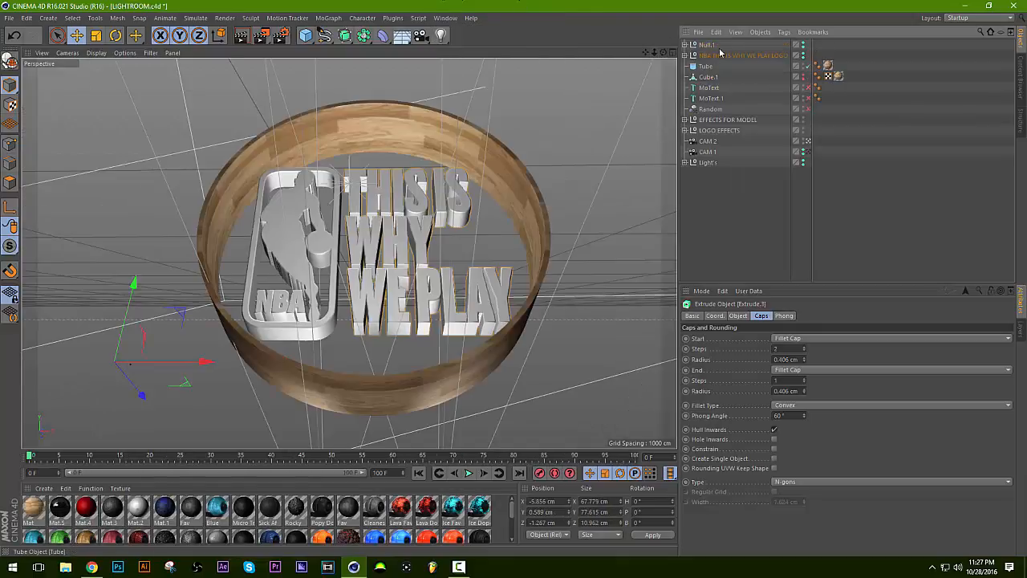
pyautogui.click(715, 32)
pyautogui.click(730, 104)
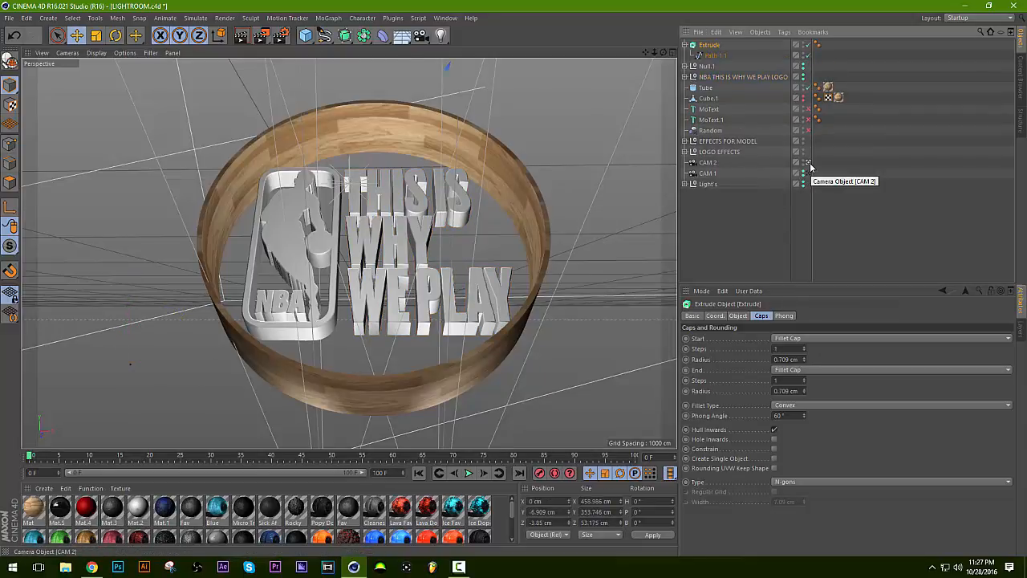
# Deactivate CAM 2 as the active camera so the viewport uses the default editor camera.
pyautogui.click(708, 173)
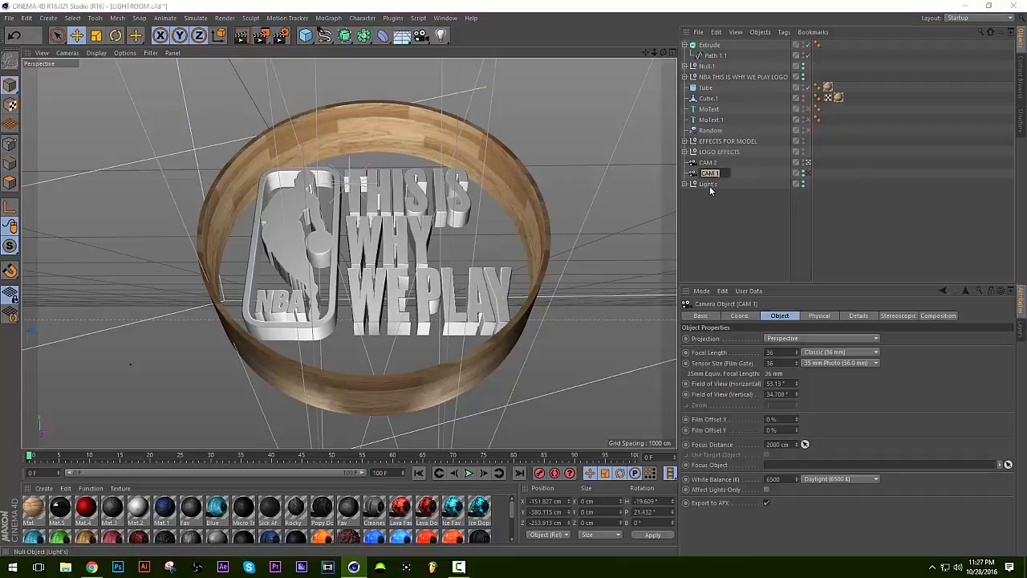
pyautogui.click(709, 163)
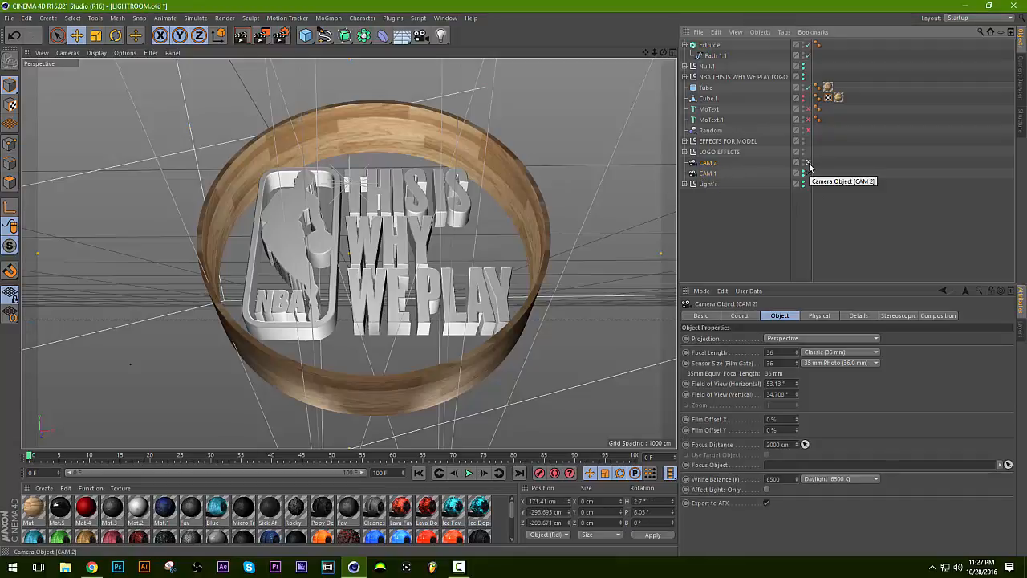
pyautogui.click(808, 163)
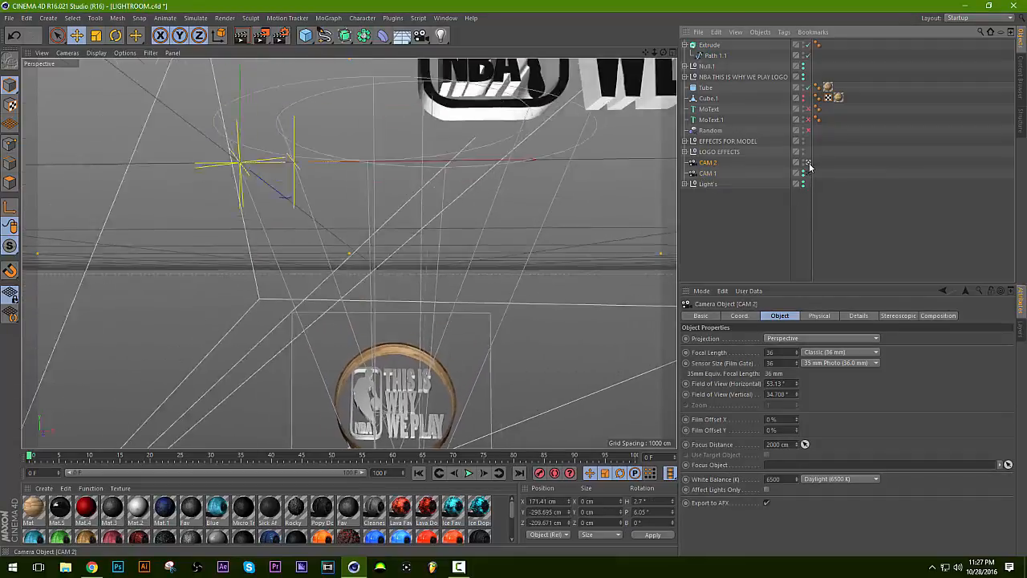
# Scale the pasted Extrude logo down to about 131 × 101 × 15 cm.
pyautogui.click(710, 45)
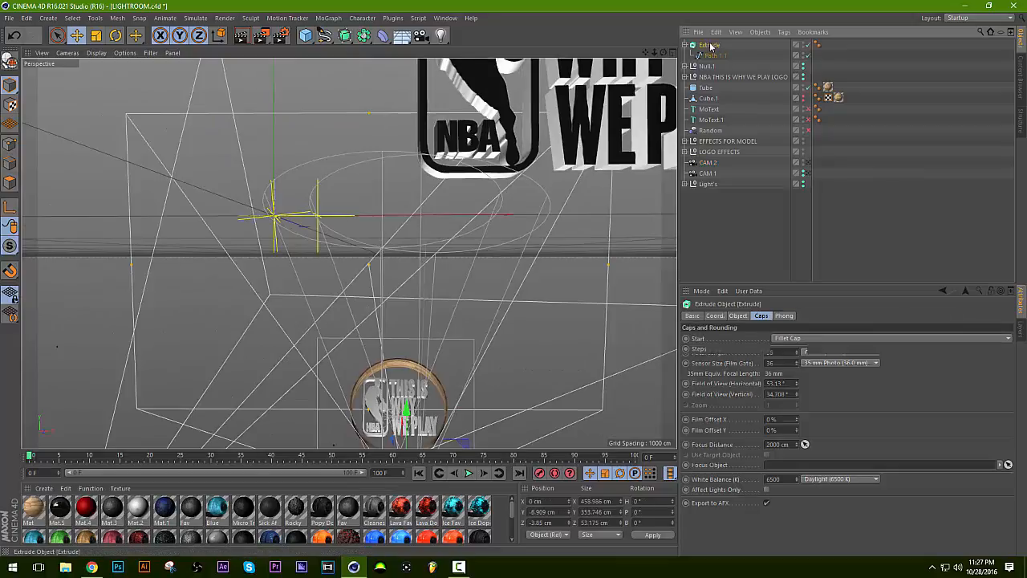
pyautogui.click(96, 35)
pyautogui.moveTo(491, 189); pyautogui.dragTo(334, 210)
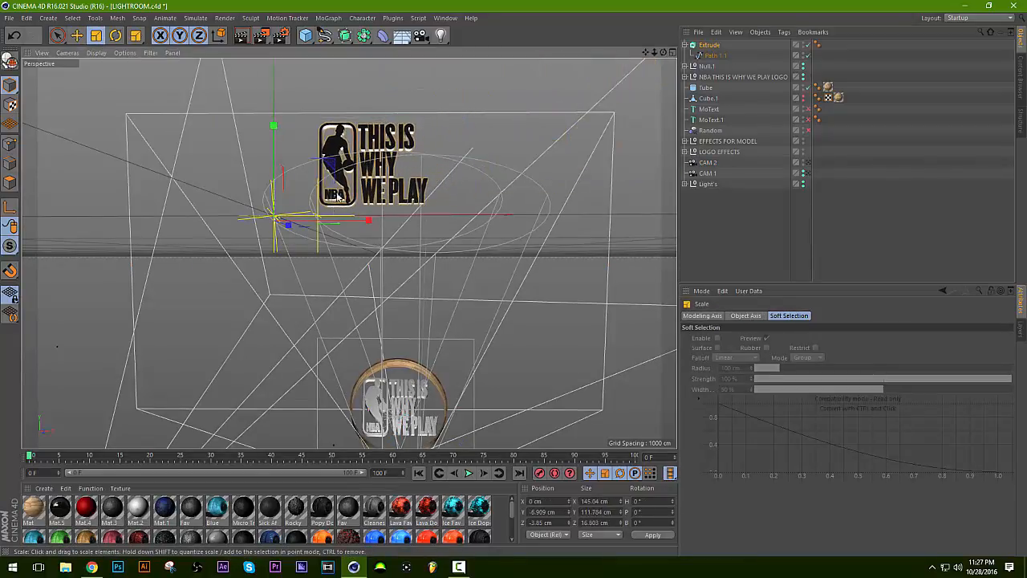
# Move the pasted logo down onto the wooden ring, to about X 58 cm and Y -325 cm.
pyautogui.click(77, 35)
pyautogui.moveTo(383, 172); pyautogui.dragTo(415, 407)
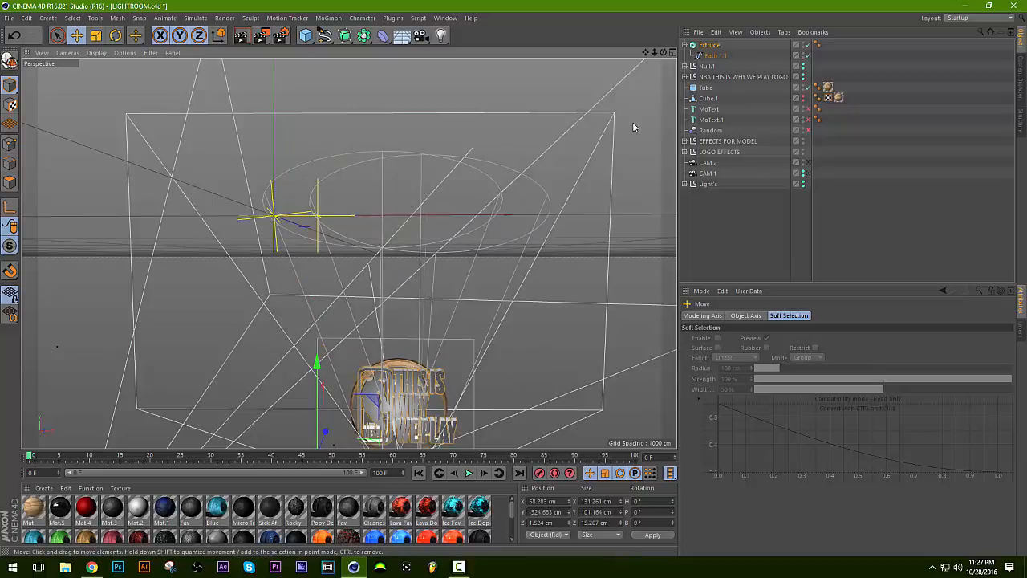
pyautogui.moveTo(645, 53); pyautogui.dragTo(391, 308)
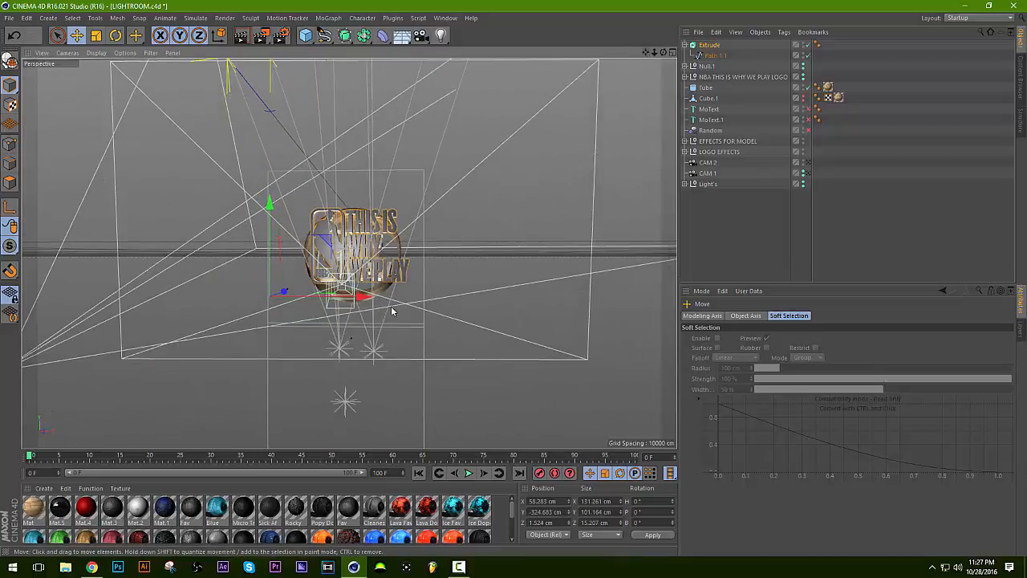
pyautogui.moveTo(284, 291); pyautogui.dragTo(286, 292)
# Shrink the pasted logo to about 89 × 68 × 10 cm and place it inside the wooden ring at about X 92, Y -312, Z 54 cm.
pyautogui.moveTo(347, 225); pyautogui.dragTo(384, 250)
pyautogui.press('t')
pyautogui.click(78, 38)
pyautogui.click(96, 35)
pyautogui.click(78, 36)
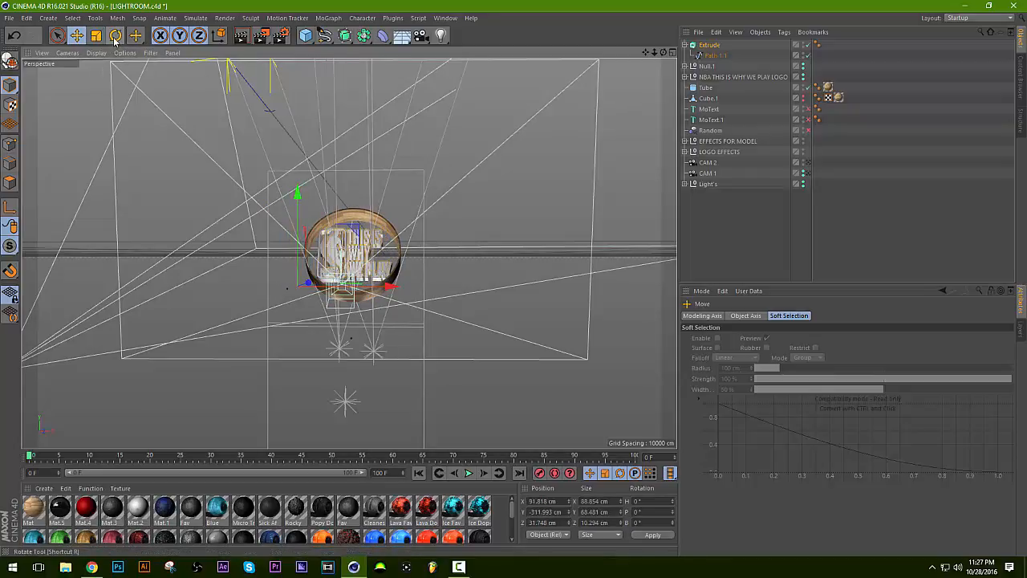
pyautogui.moveTo(654, 52); pyautogui.dragTo(715, 52)
pyautogui.moveTo(174, 367); pyautogui.dragTo(192, 358)
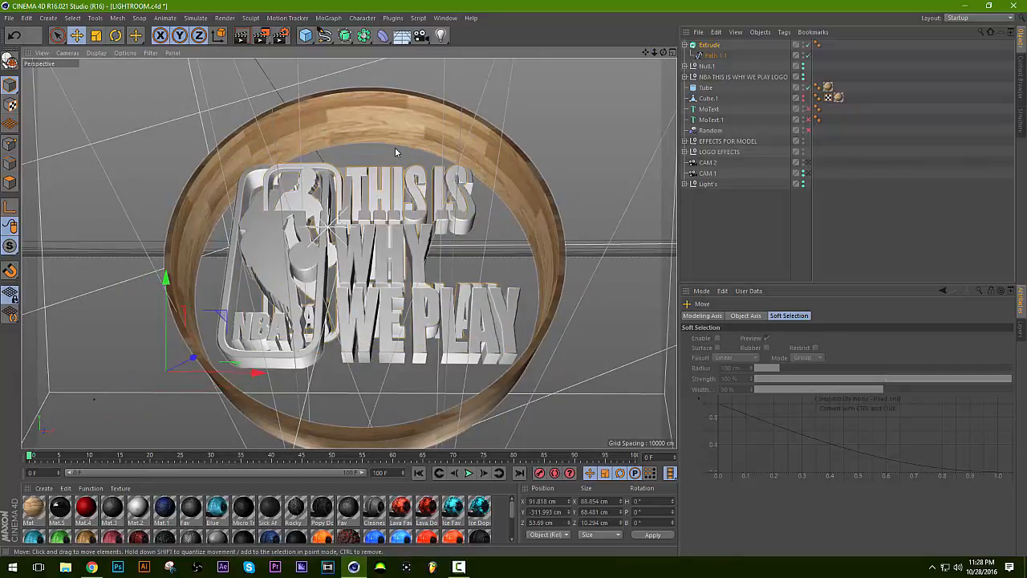
# Switch to the nba slogan logo project for comparison and return to LIGHTROOM.c4d.
pyautogui.click(445, 18)
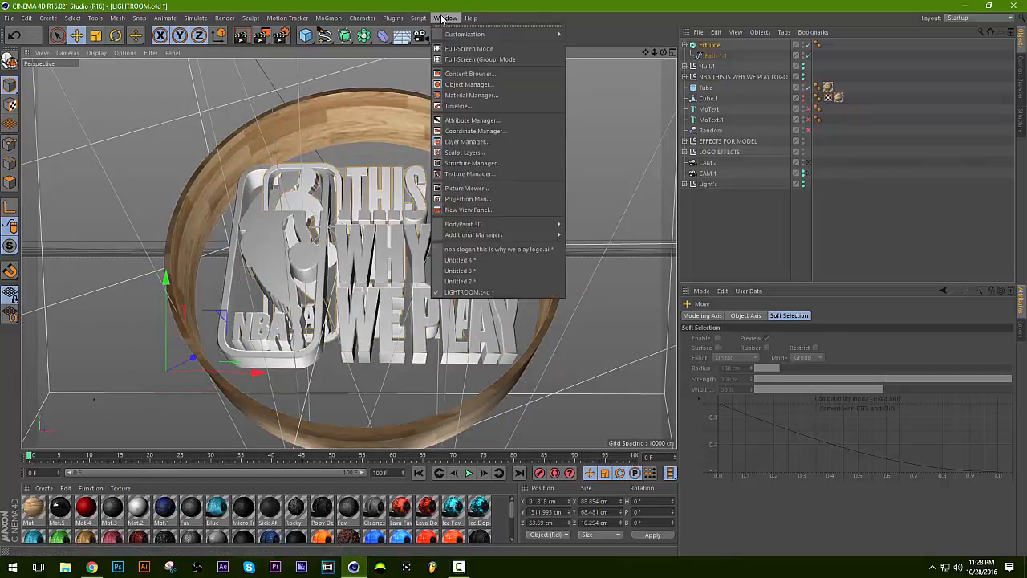
pyautogui.click(469, 249)
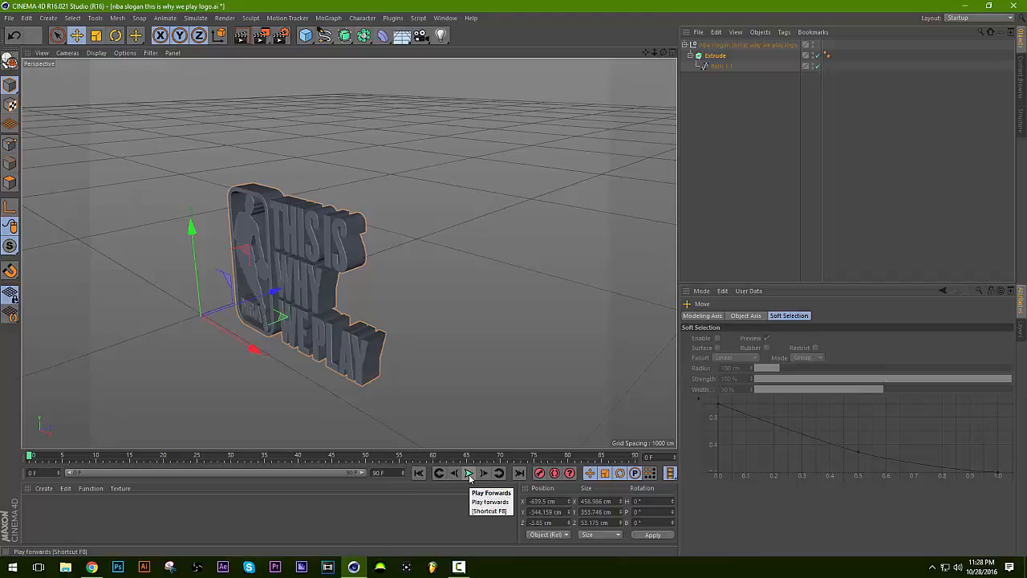
pyautogui.click(446, 18)
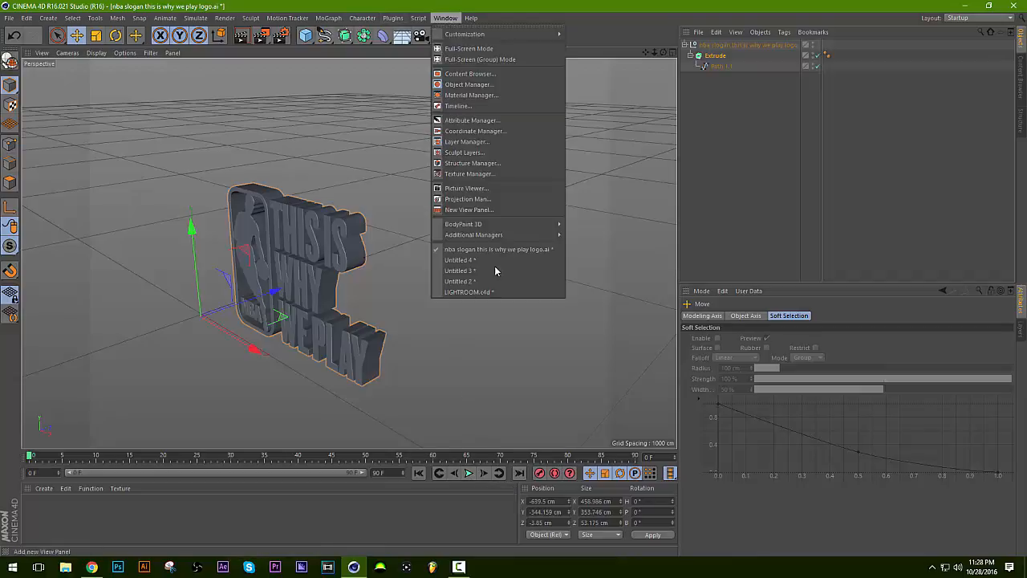
pyautogui.click(487, 292)
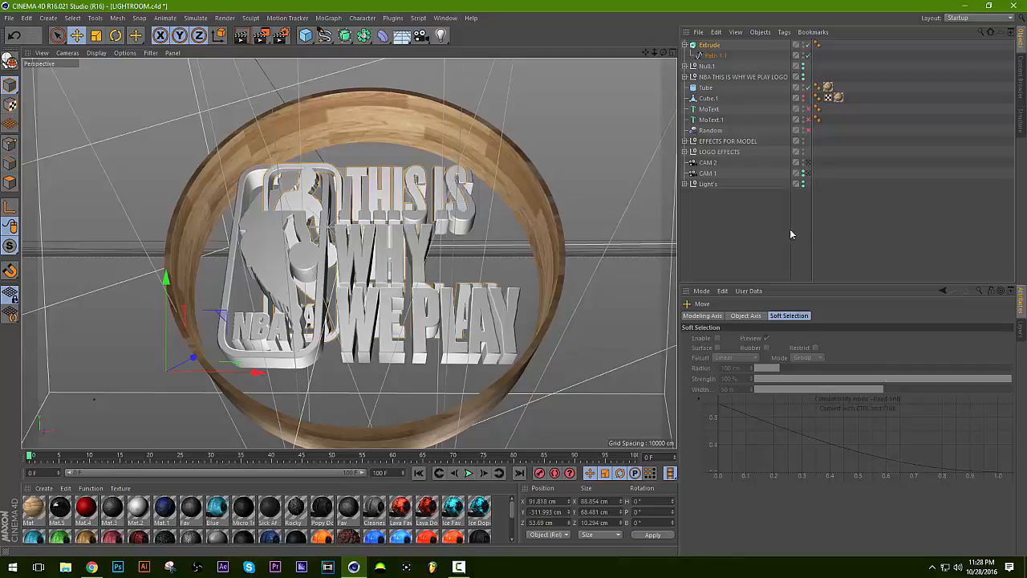
pyautogui.doubleClick(710, 45)
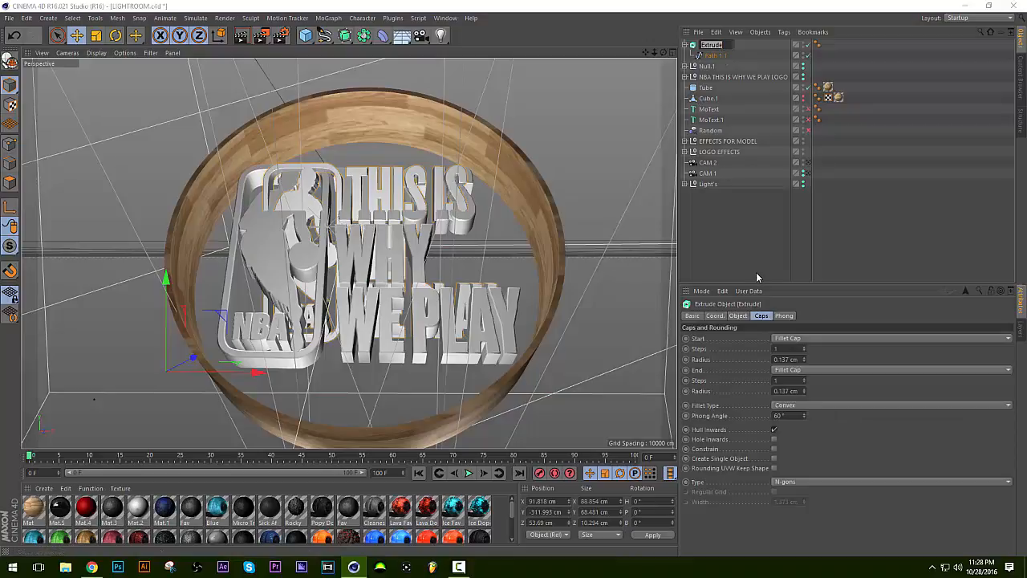
pyautogui.scroll(-3, 355, 527)
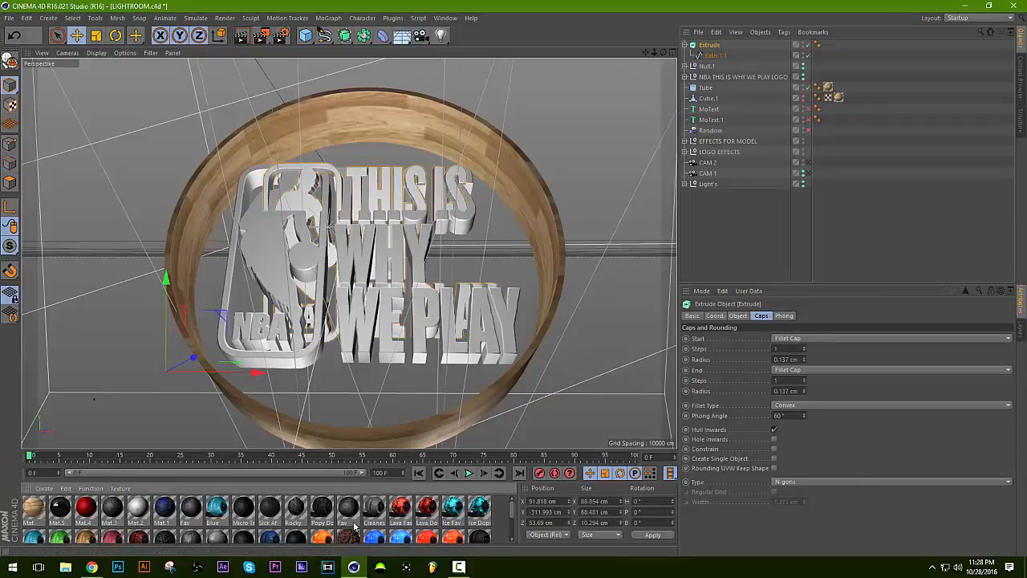
pyautogui.scroll(3, 355, 527)
# Switch to the nba slogan logo project and centre its extruded logo in the perspective view.
pyautogui.click(443, 17)
pyautogui.click(489, 270)
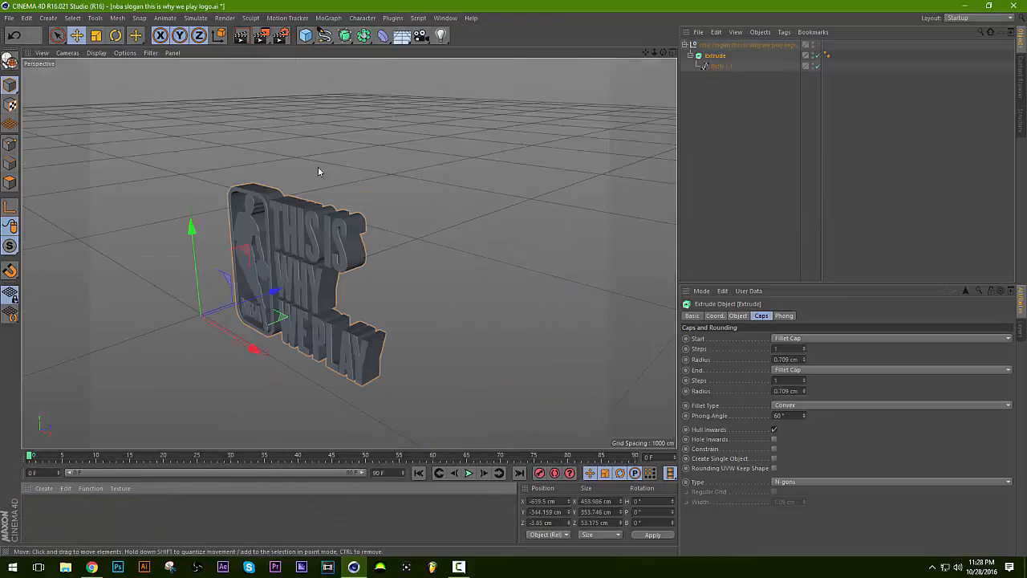
pyautogui.moveTo(645, 54); pyautogui.dragTo(698, 21)
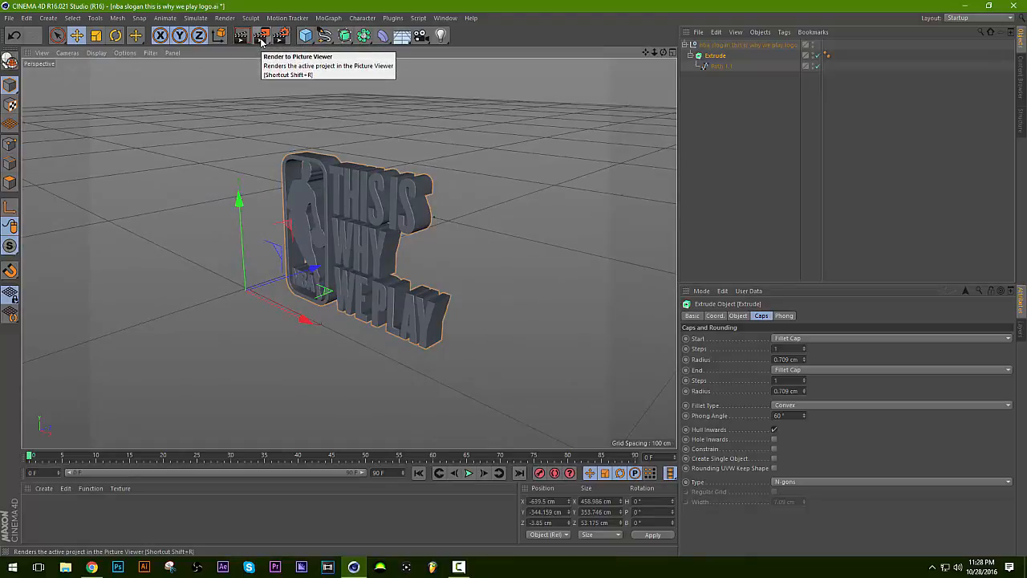
# Preview the extruded logo with Render Region over an area enclosing the whole logo, and deselect the logo.
pyautogui.click(262, 38)
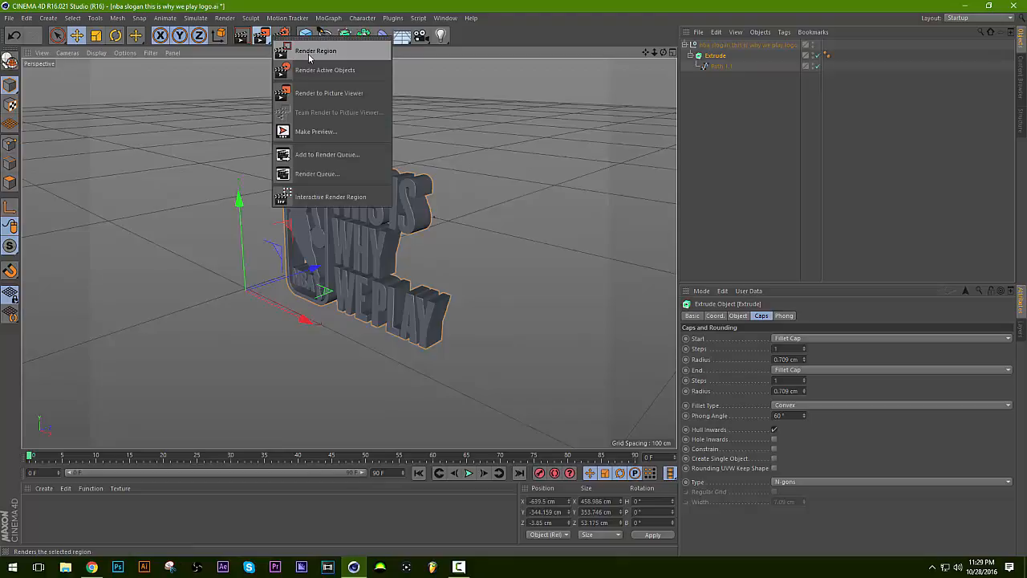
pyautogui.click(309, 53)
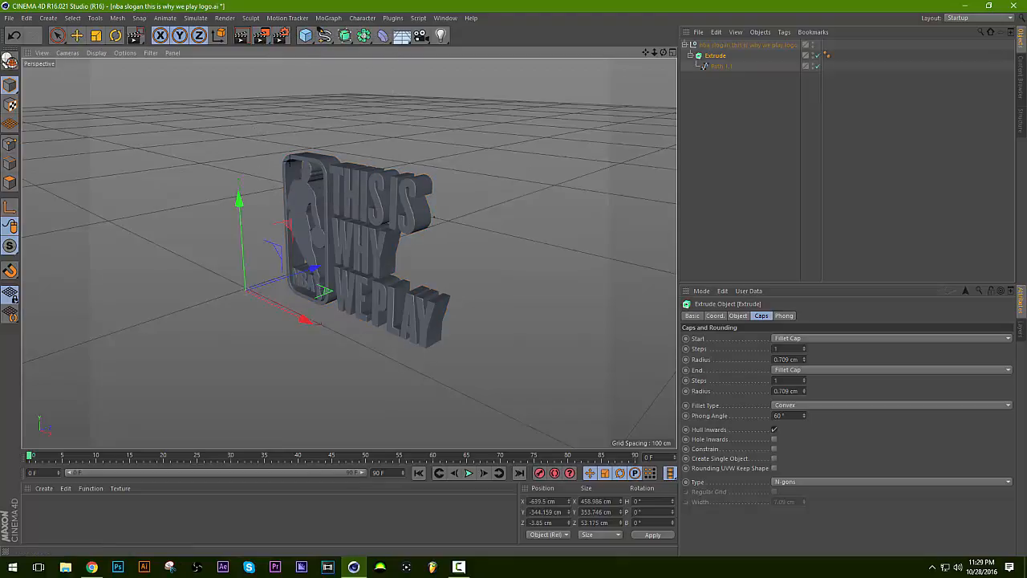
pyautogui.moveTo(255, 134); pyautogui.dragTo(492, 365)
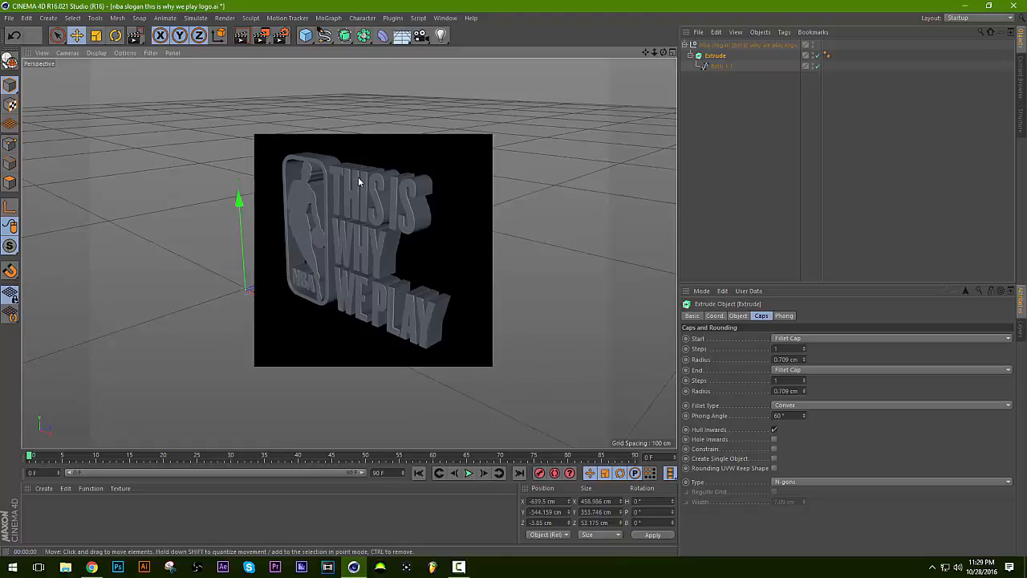
pyautogui.click(747, 182)
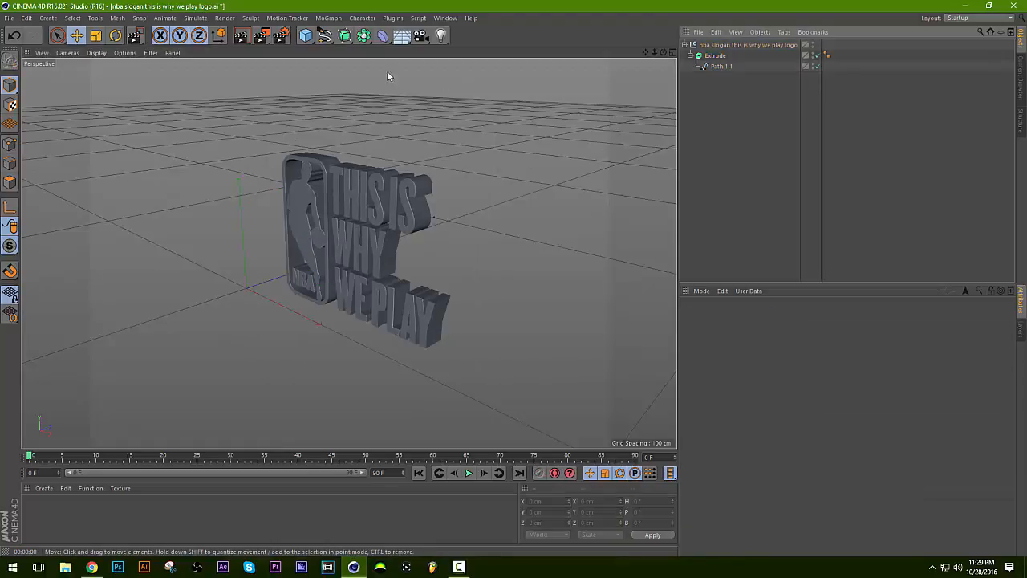
# Set the render's save file to TEST in the Graphics folder on the desktop in the Render Settings.
pyautogui.click(281, 36)
pyautogui.click(105, 55)
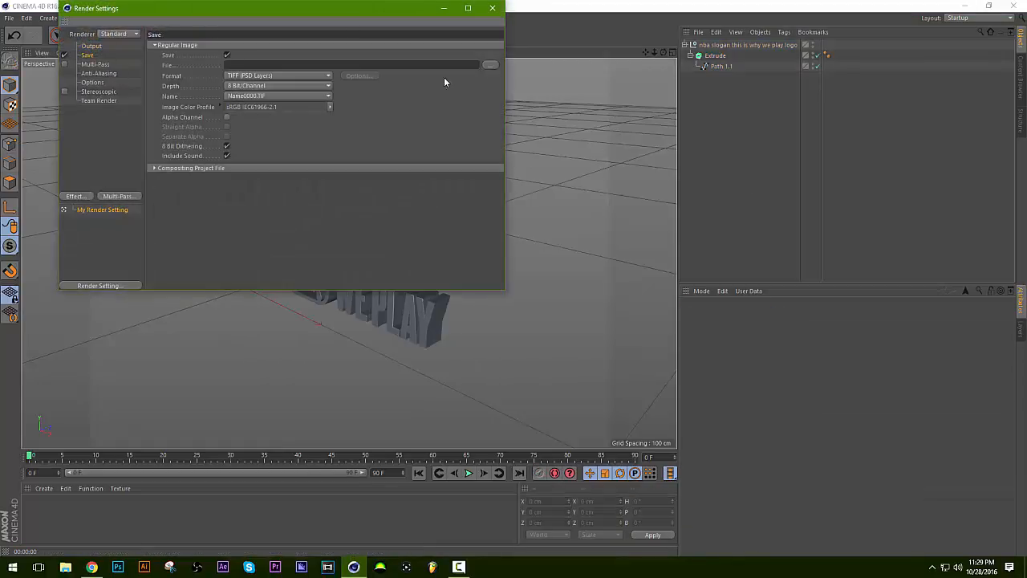
pyautogui.click(491, 66)
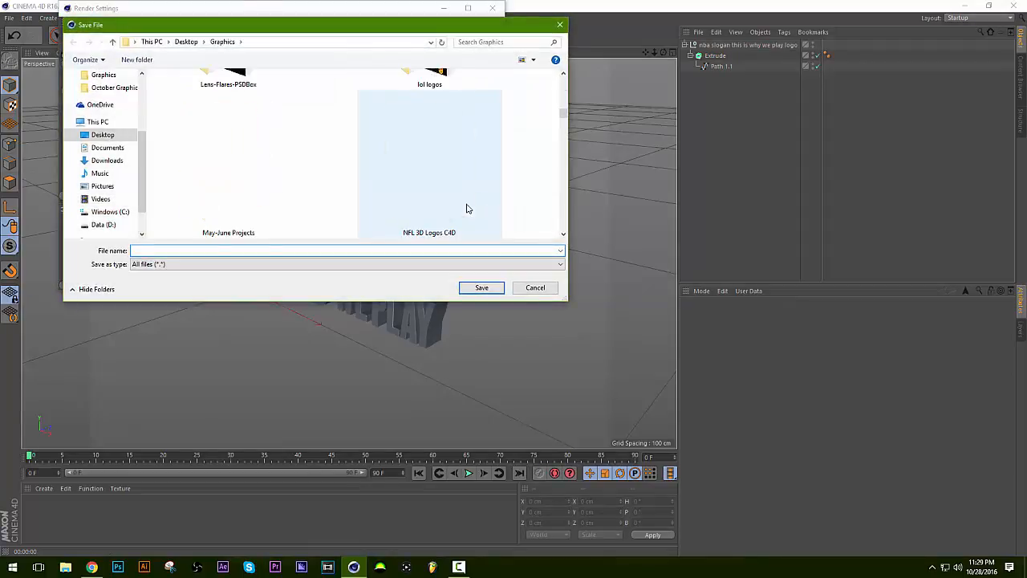
pyautogui.scroll(3, 466, 209)
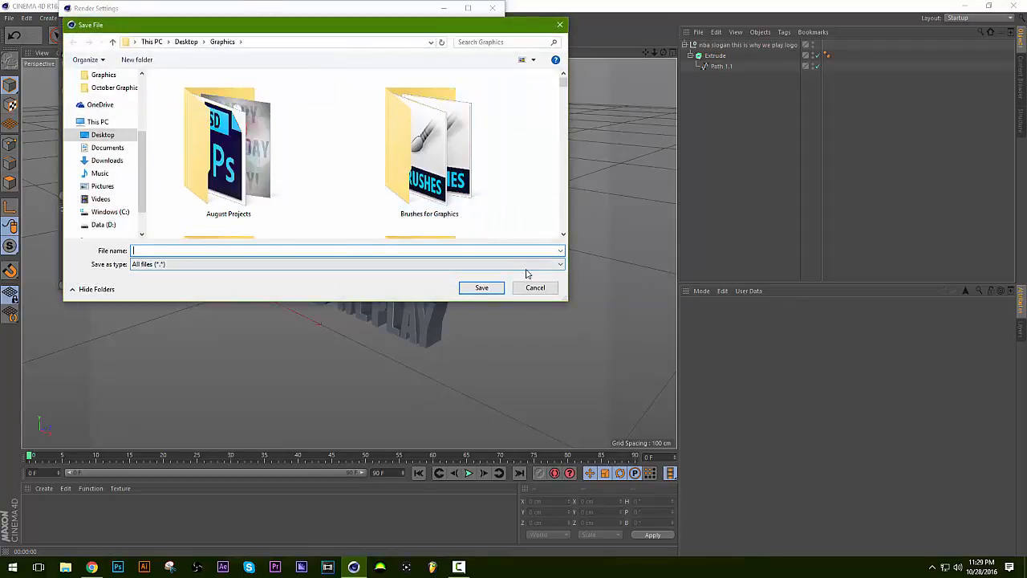
pyautogui.scroll(-3, 338, 195)
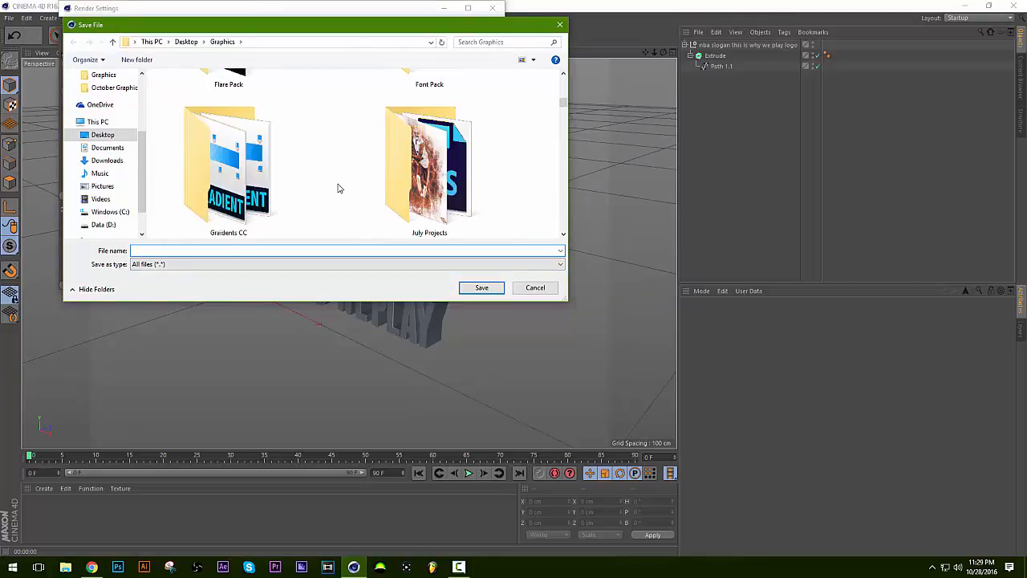
pyautogui.scroll(-3, 337, 188)
pyautogui.scroll(6, 340, 188)
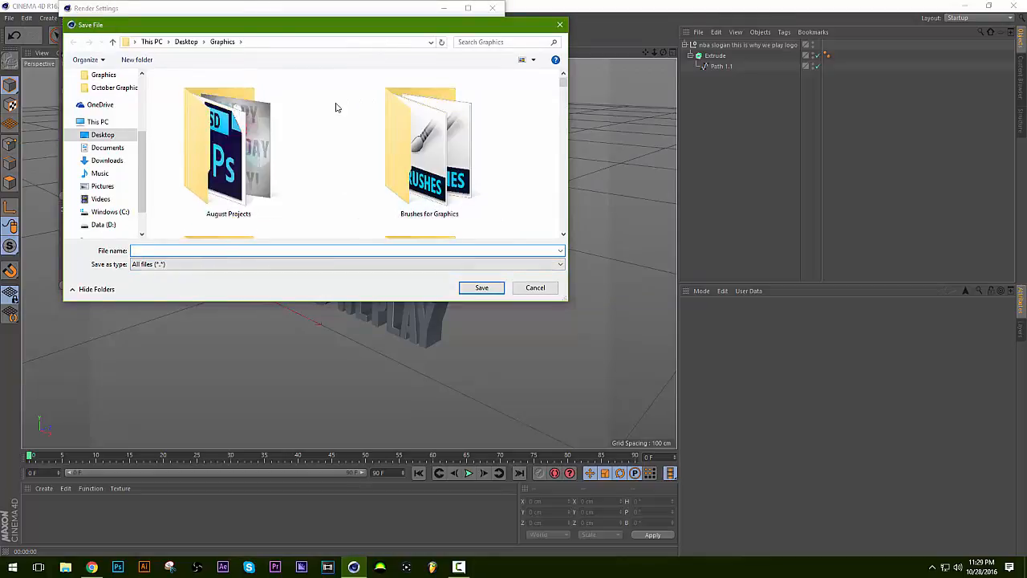
pyautogui.scroll(-5, 337, 145)
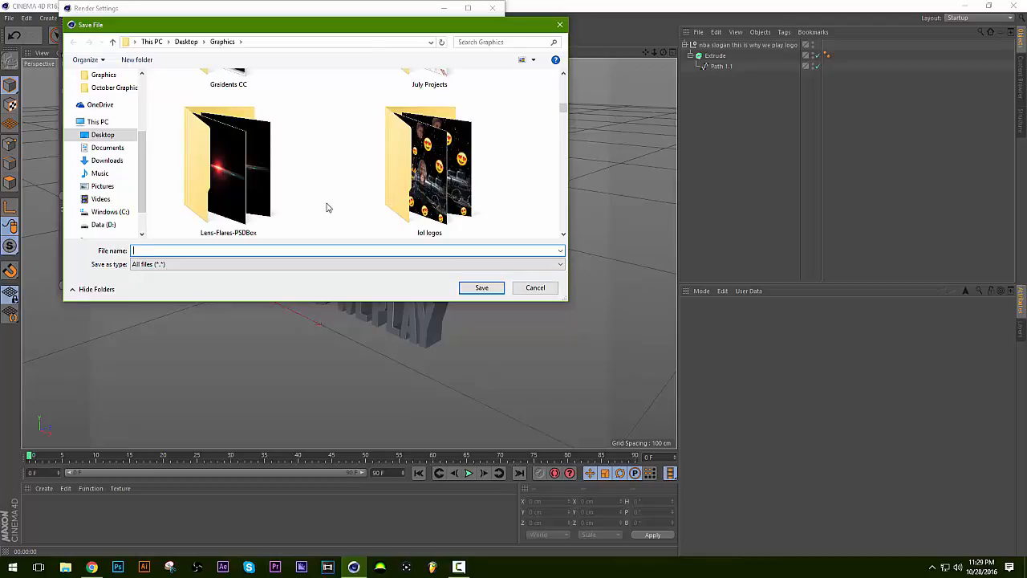
pyautogui.write('TEST')
pyautogui.press('Return')
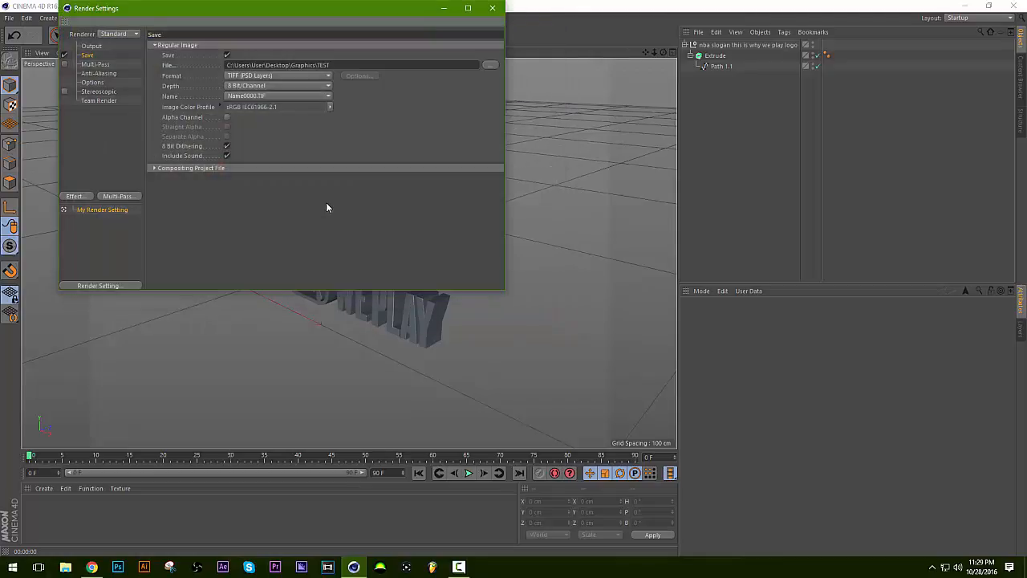
# Set the render's save format to PNG with Alpha Channel enabled and close the Render Settings.
pyautogui.click(245, 75)
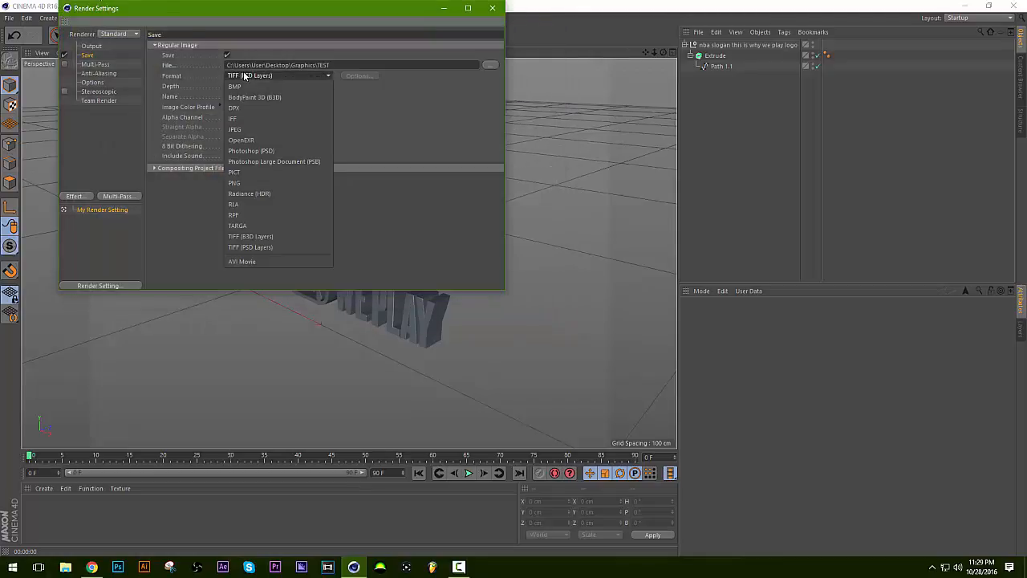
pyautogui.click(259, 185)
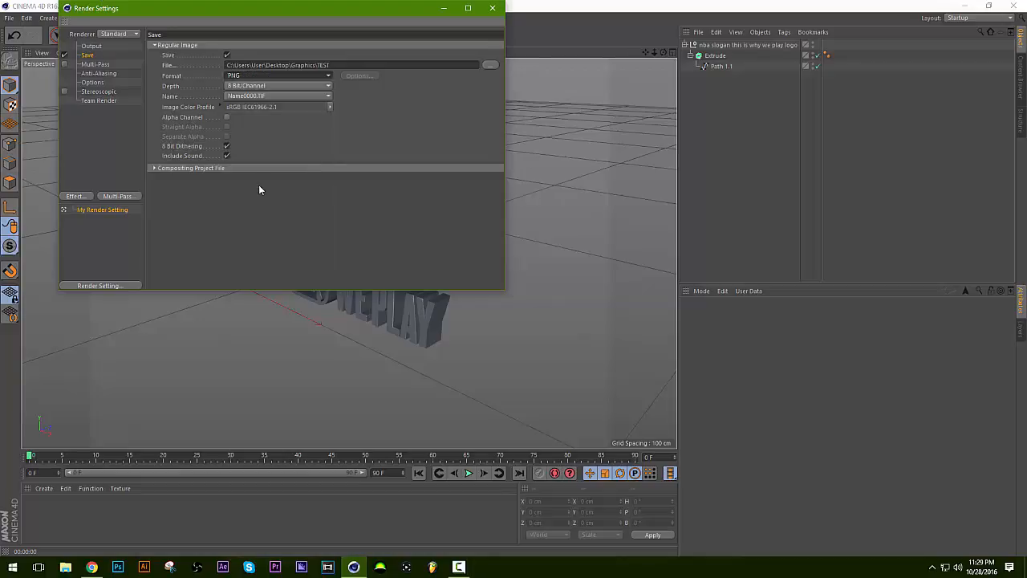
pyautogui.click(227, 117)
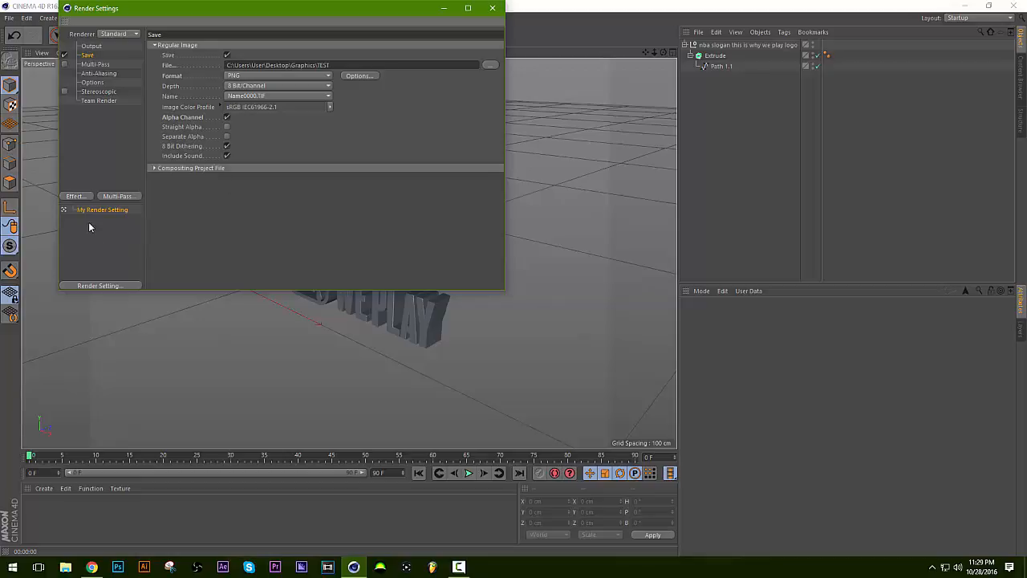
pyautogui.click(492, 8)
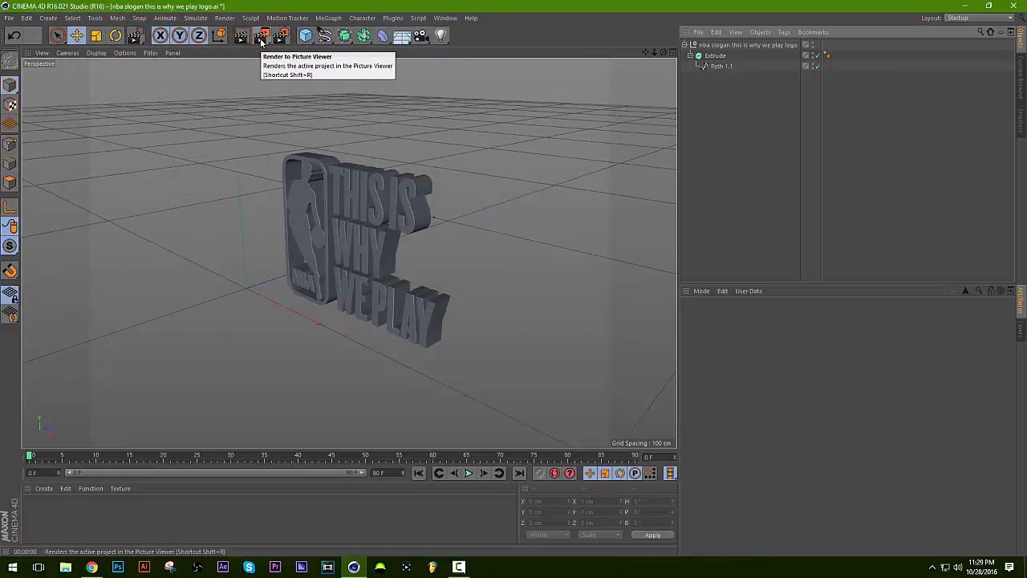
# Render the logo project to the Picture Viewer and inspect the rendered image at different zoom levels.
pyautogui.click(242, 41)
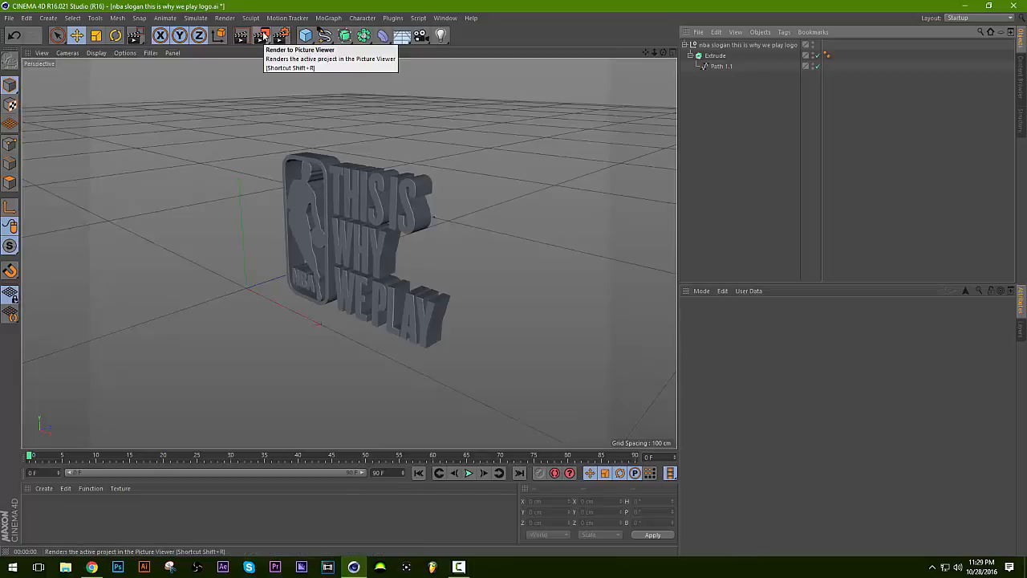
pyautogui.click(262, 35)
pyautogui.scroll(-2, 339, 316)
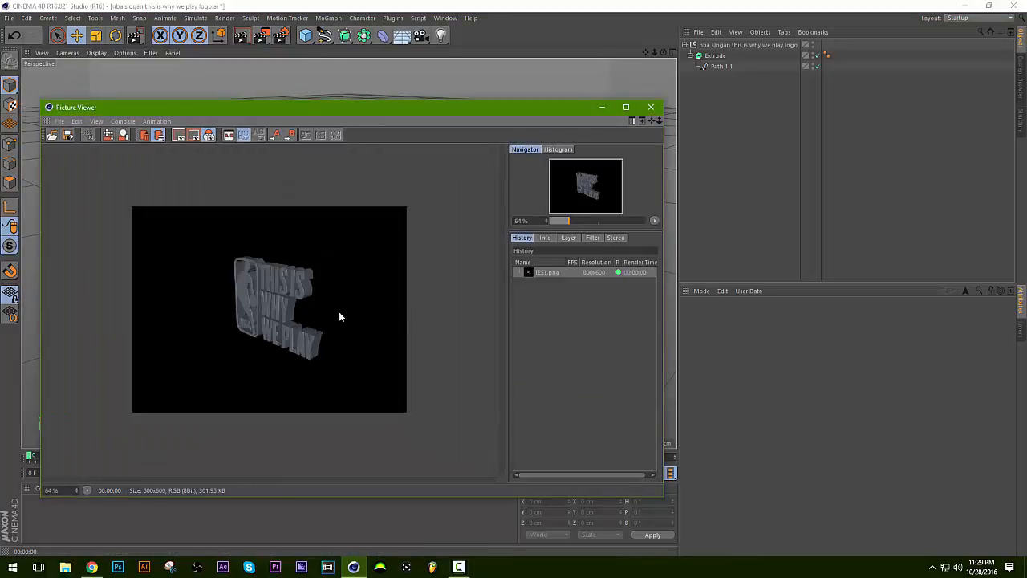
pyautogui.scroll(1, 339, 316)
pyautogui.scroll(-1, 339, 316)
pyautogui.scroll(-1, 339, 317)
pyautogui.scroll(2, 339, 316)
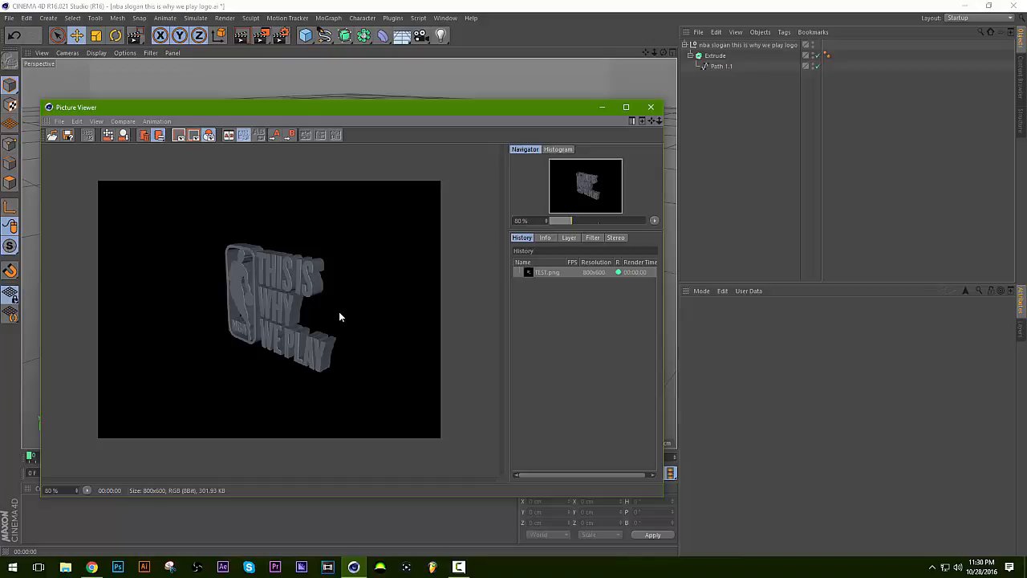
pyautogui.scroll(1, 342, 318)
pyautogui.scroll(-1, 342, 318)
pyautogui.scroll(2, 333, 300)
pyautogui.scroll(-2, 333, 300)
pyautogui.scroll(1, 333, 300)
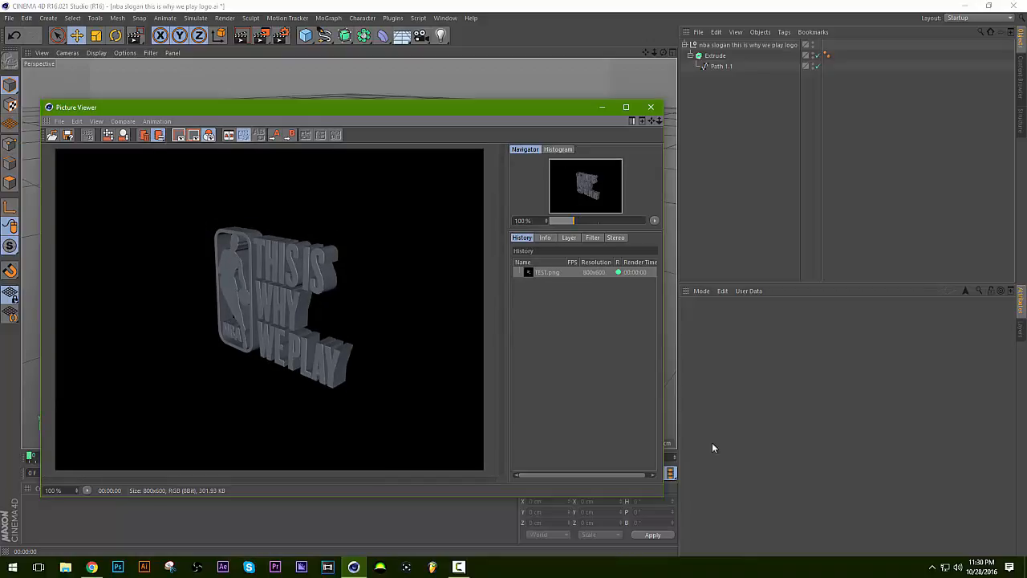
# Open File Explorer at the Desktop folder and search it for "test".
pyautogui.press('super+e')
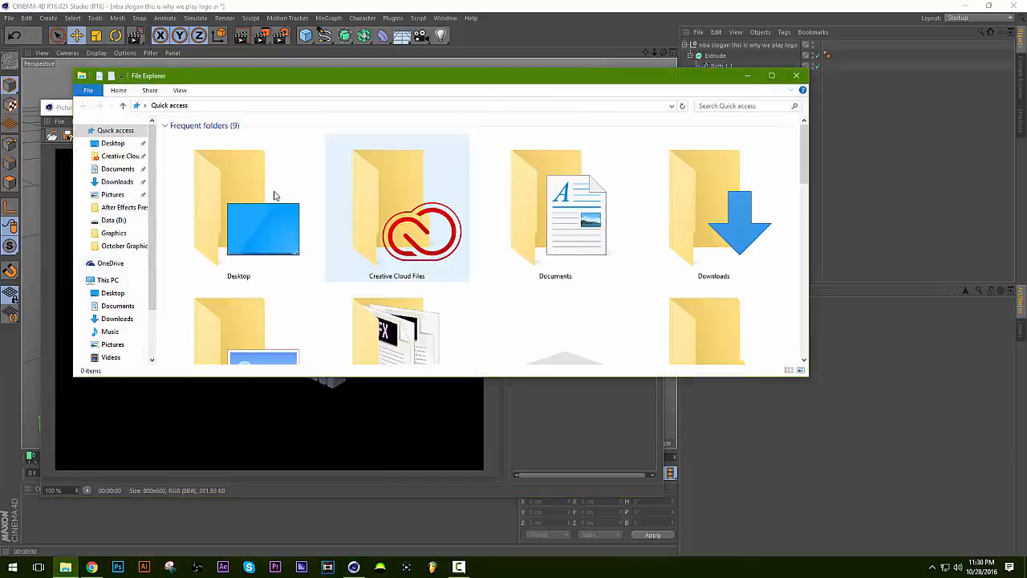
pyautogui.scroll(-1, 313, 260)
pyautogui.scroll(1, 311, 258)
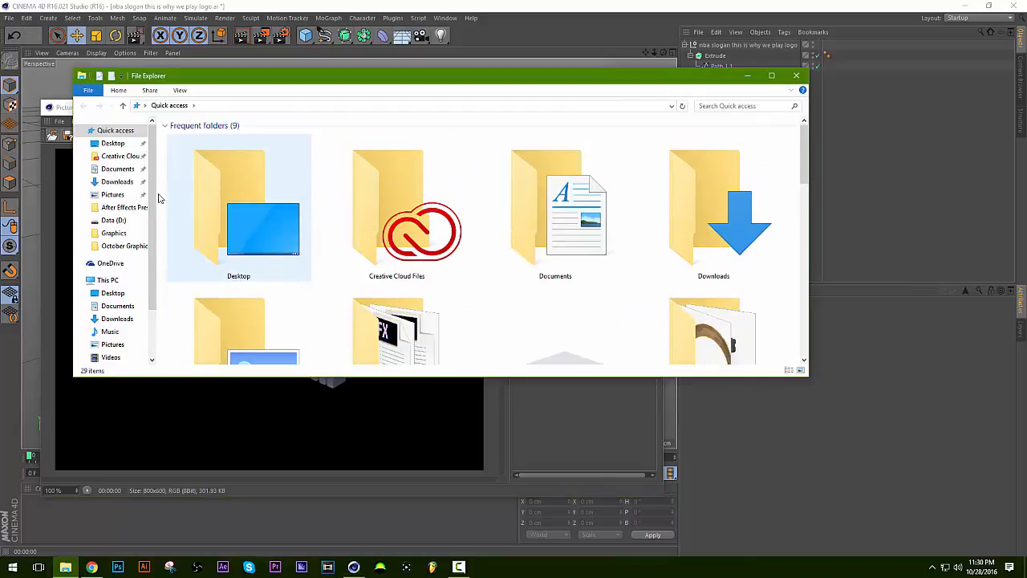
pyautogui.click(113, 143)
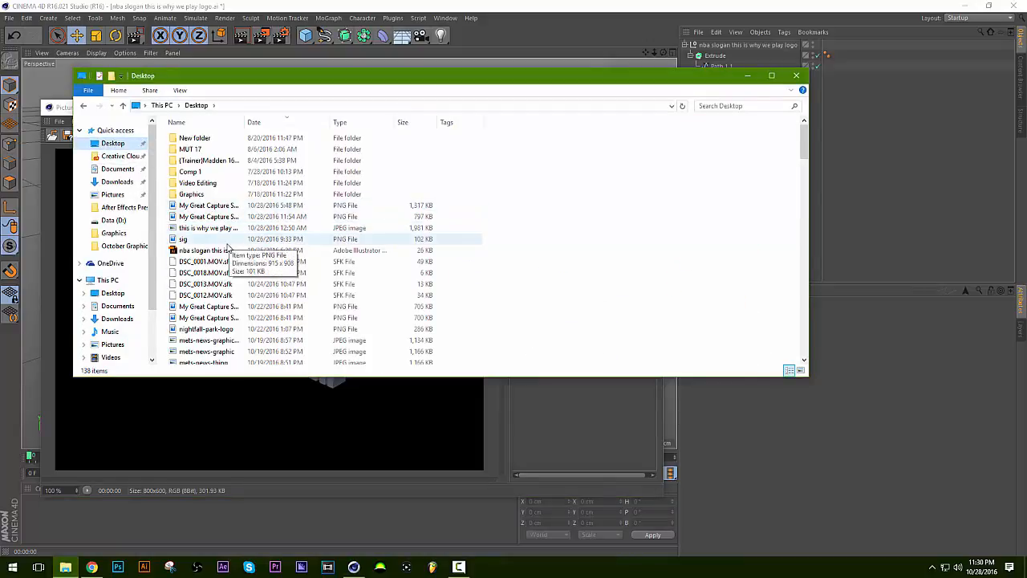
pyautogui.scroll(-8, 232, 225)
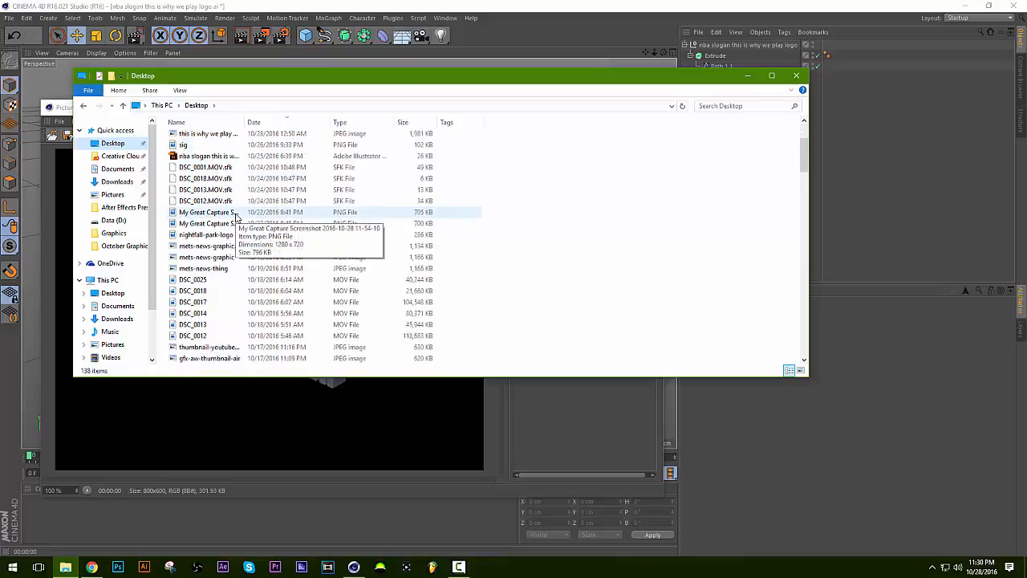
pyautogui.scroll(8, 236, 220)
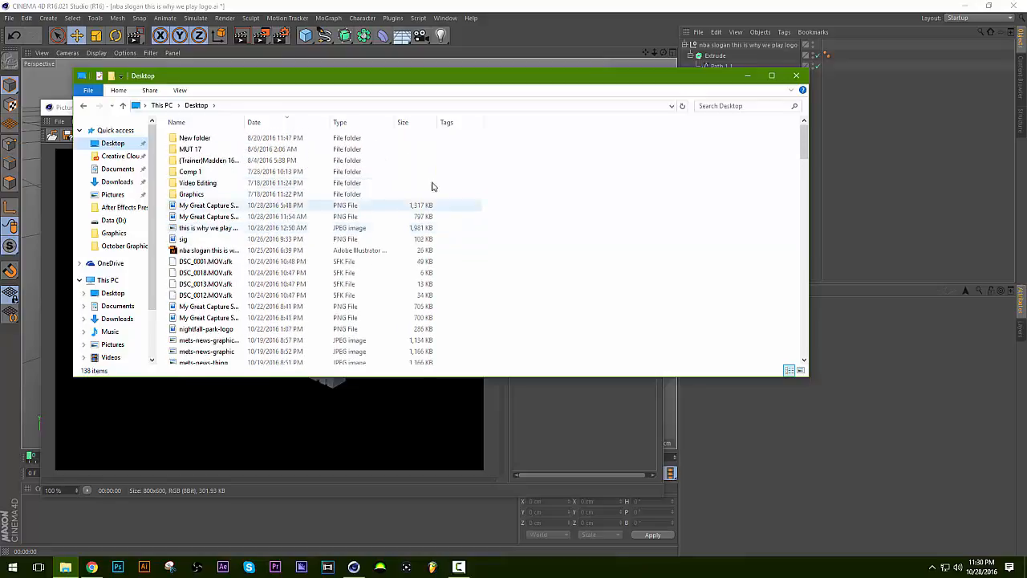
pyautogui.click(742, 106)
pyautogui.write('test')
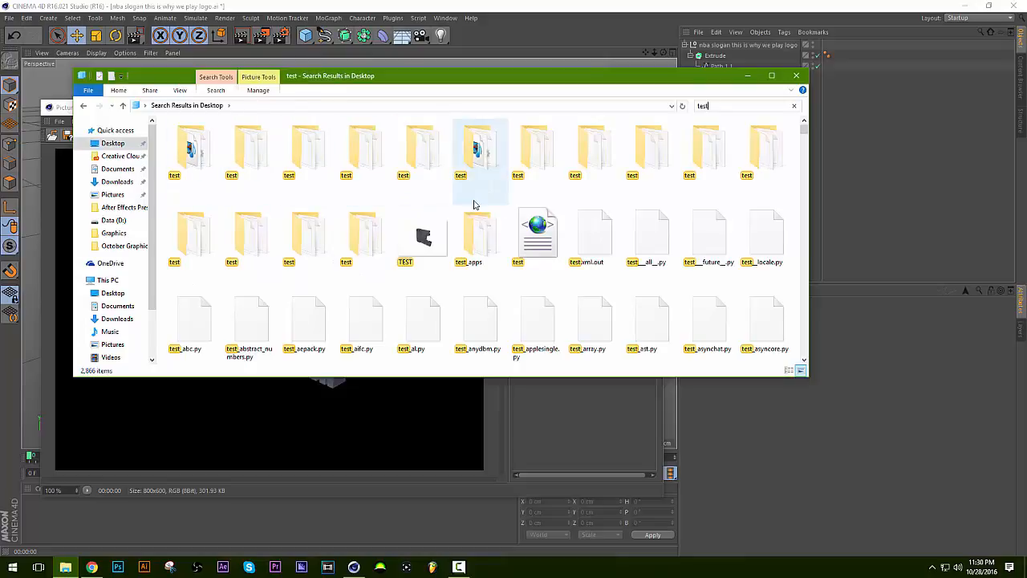
# Check the rendered TEST image in the photo viewer, return to Cinema 4D and close the Picture Viewer.
pyautogui.scroll(-1, 474, 205)
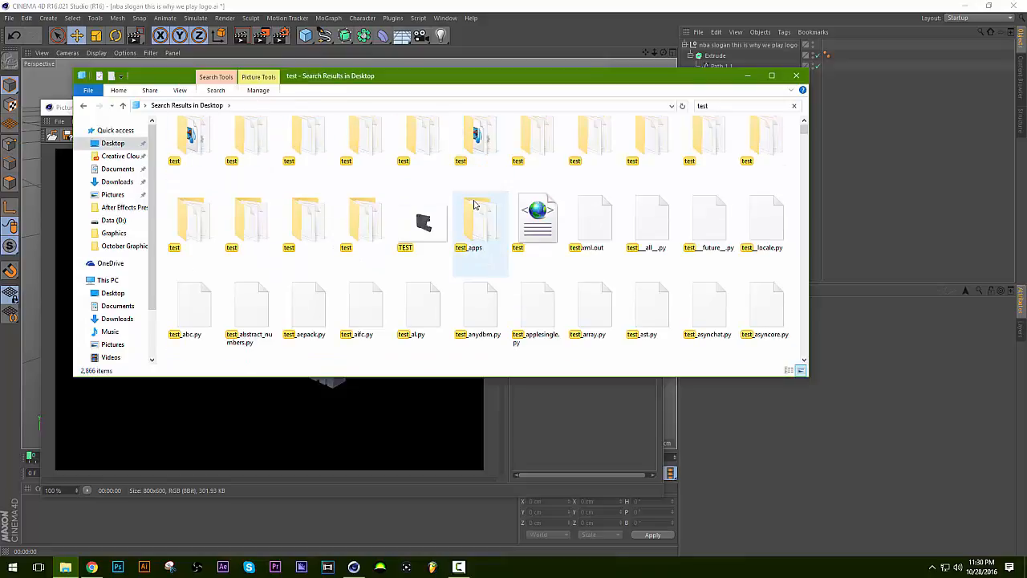
pyautogui.doubleClick(423, 223)
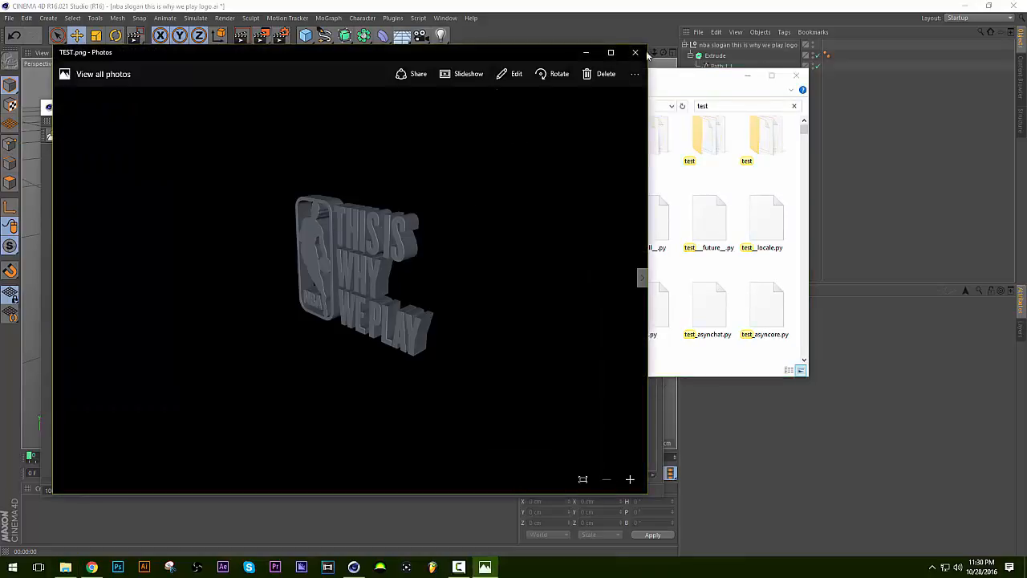
pyautogui.click(635, 52)
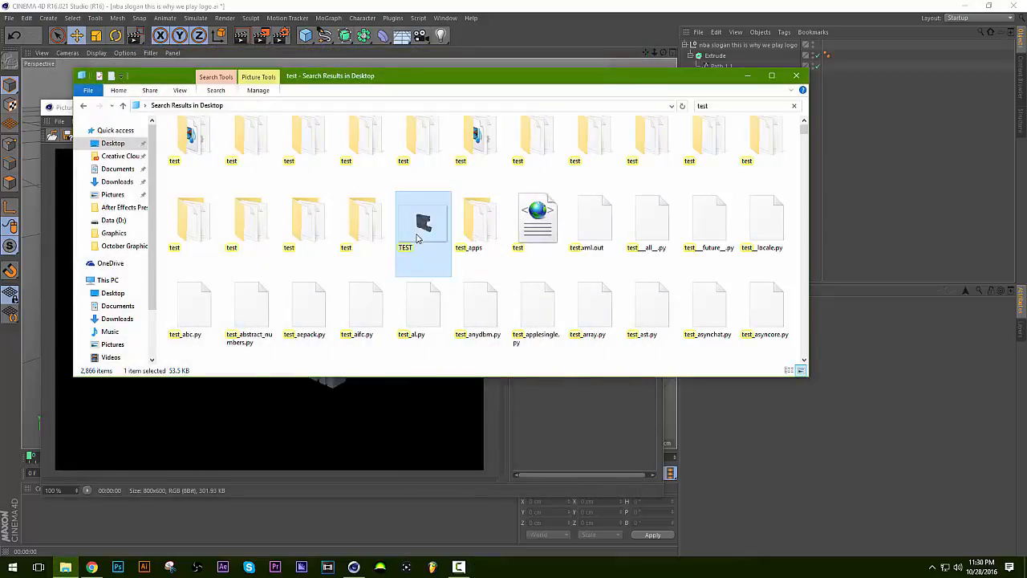
pyautogui.rightClick(416, 237)
pyautogui.click(411, 239)
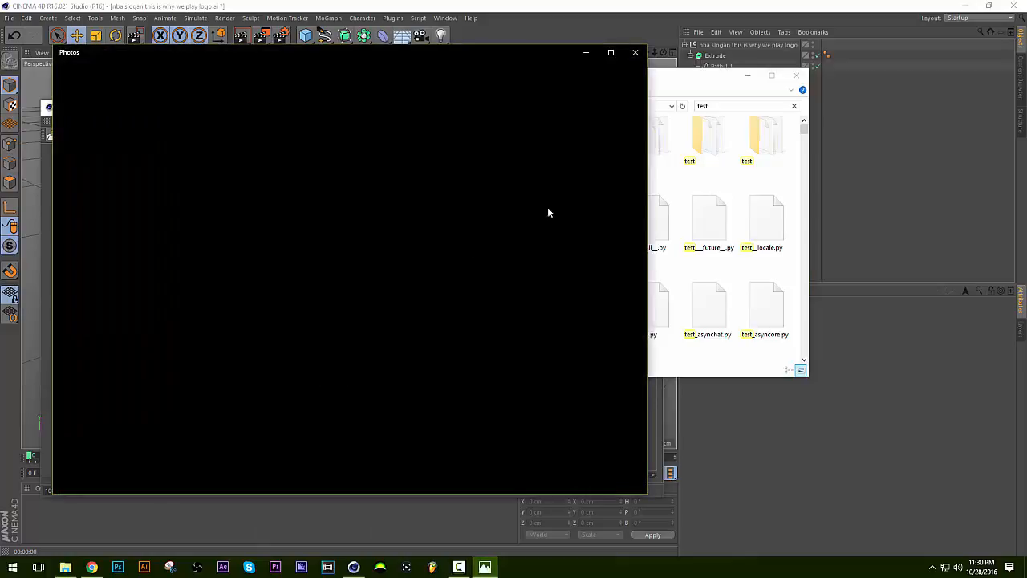
pyautogui.click(635, 54)
pyautogui.click(750, 77)
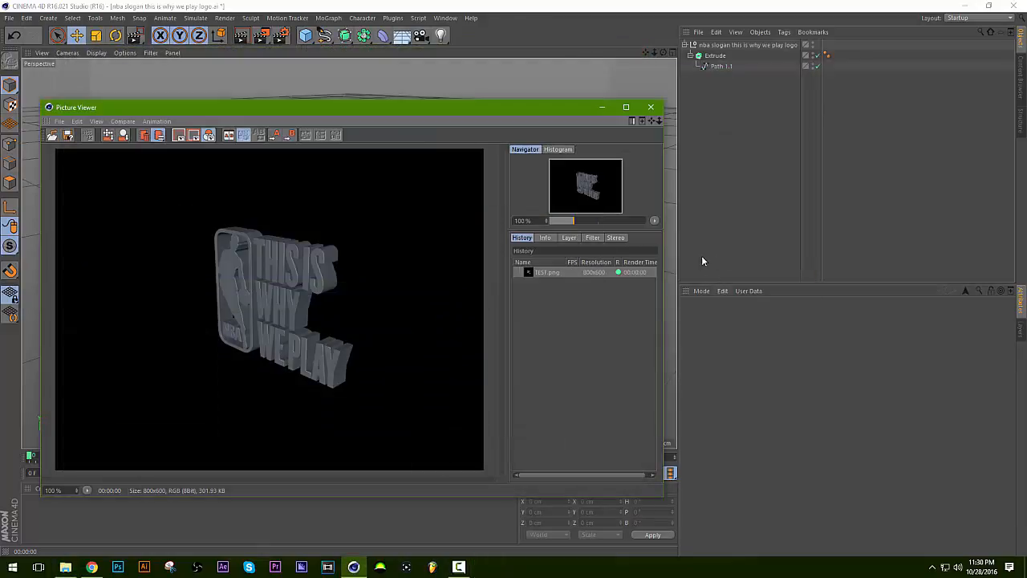
pyautogui.click(651, 107)
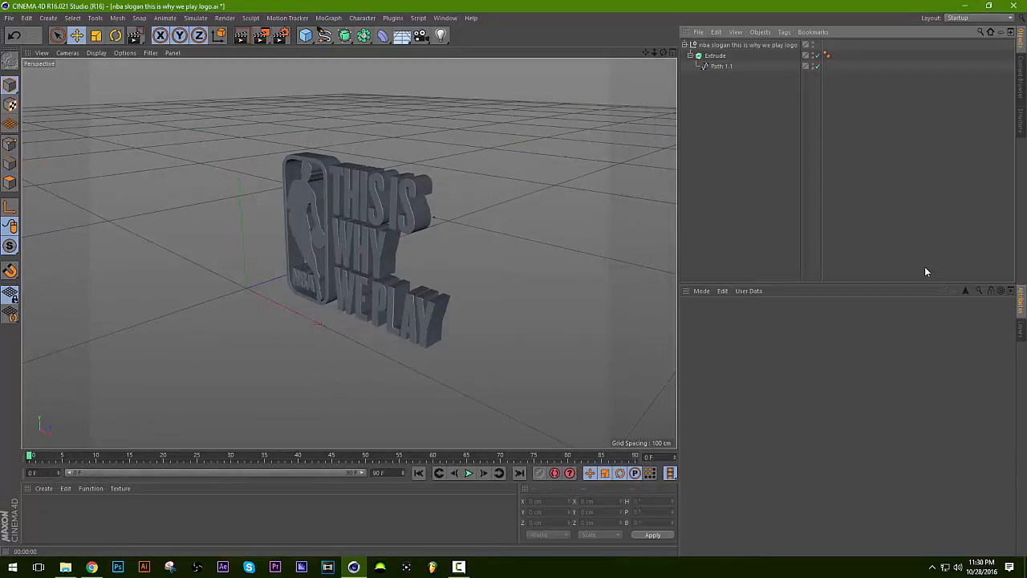